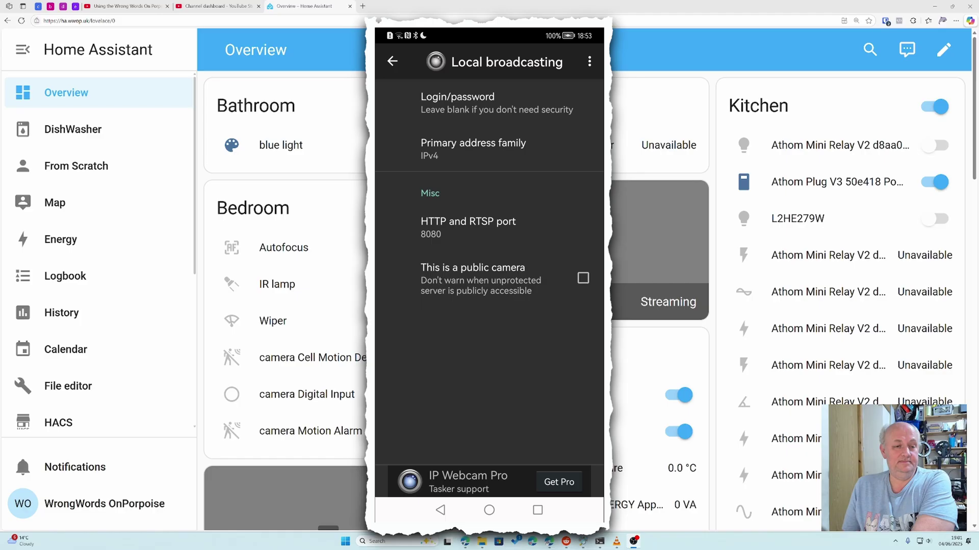
Review the Login/password and ONVIF support settings, leaving login blank and ONVIF enabled.
left_click(497, 103)
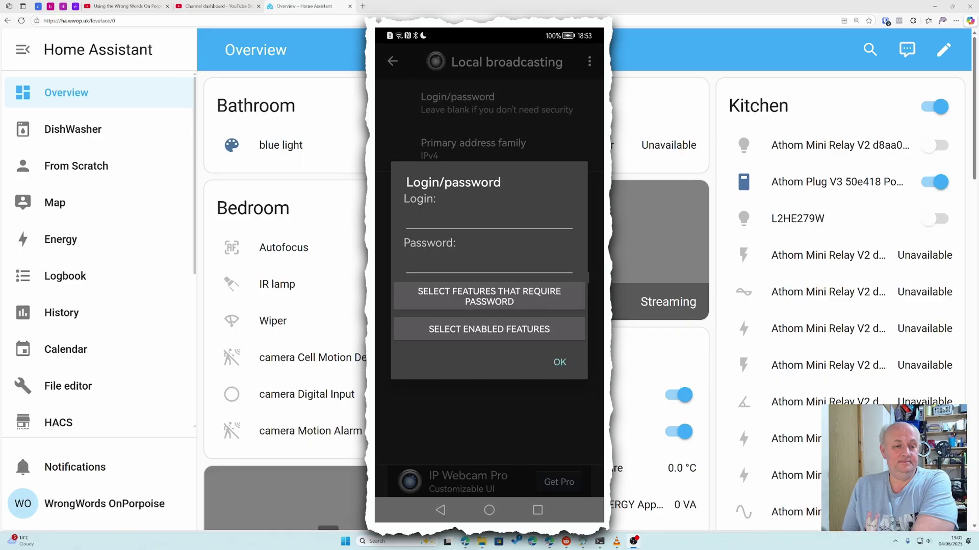
key("Escape")
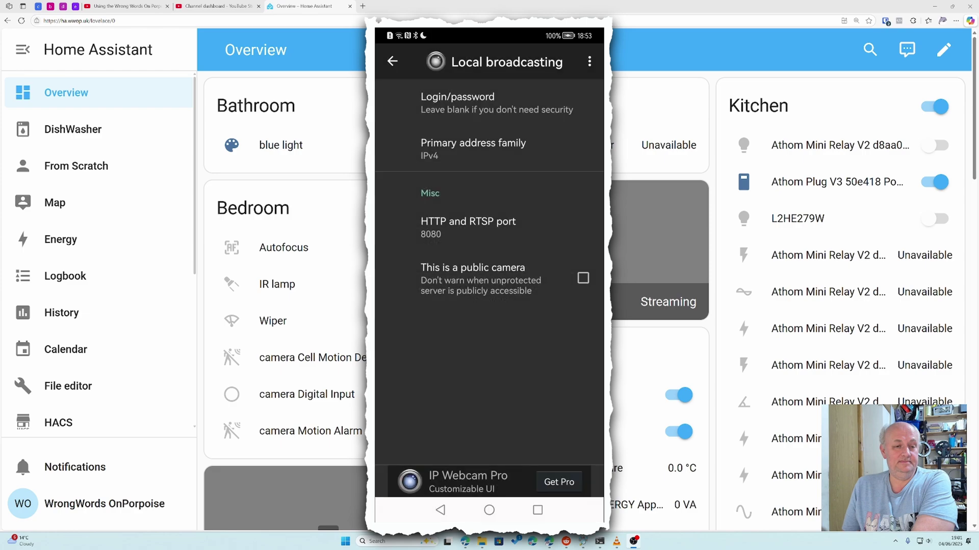
key("Escape")
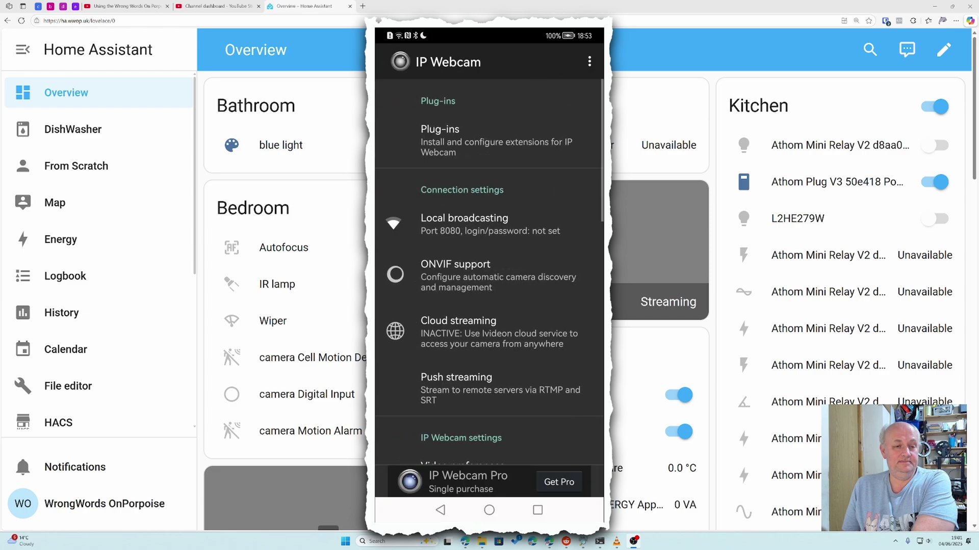
left_click(455, 270)
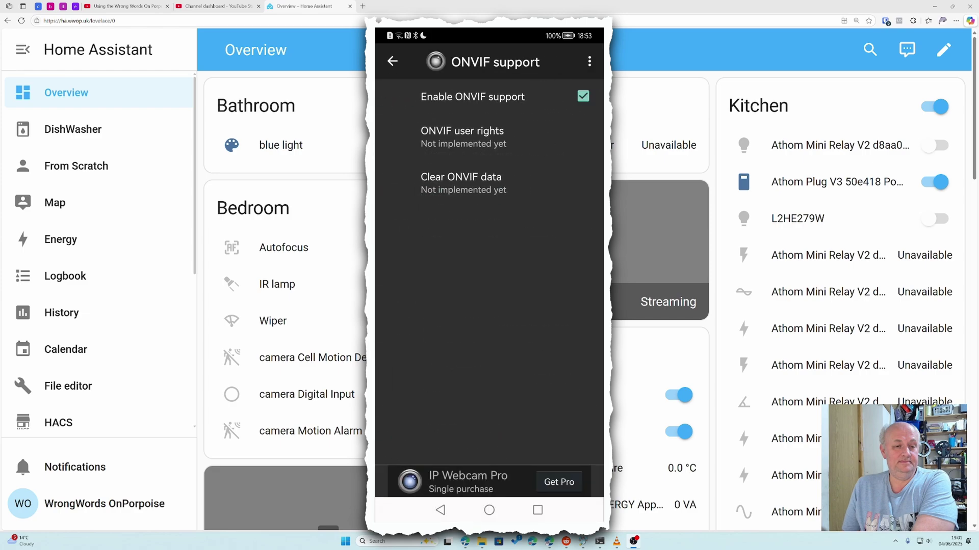
key("Escape")
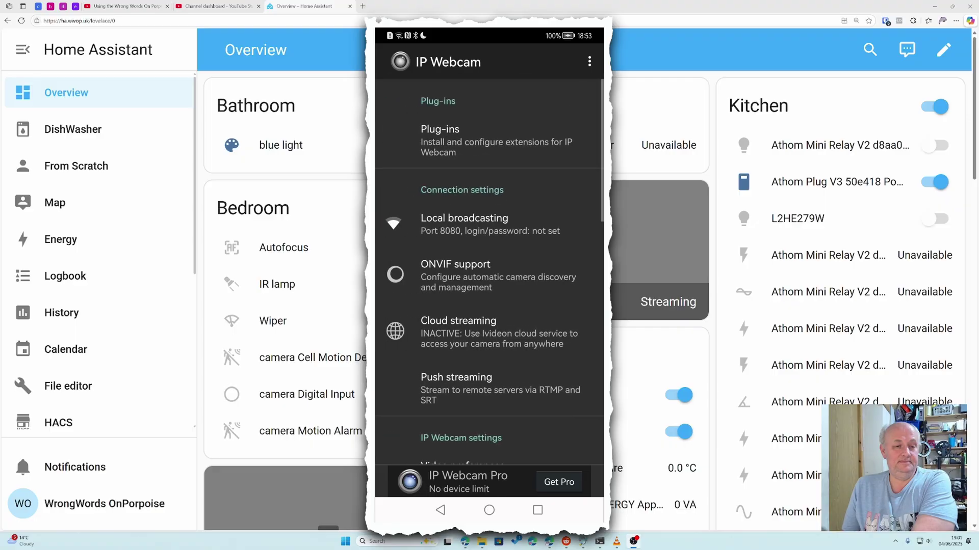
Scroll down the IP Webcam settings list to the Power management page.
scroll(489, 265, "down", 2)
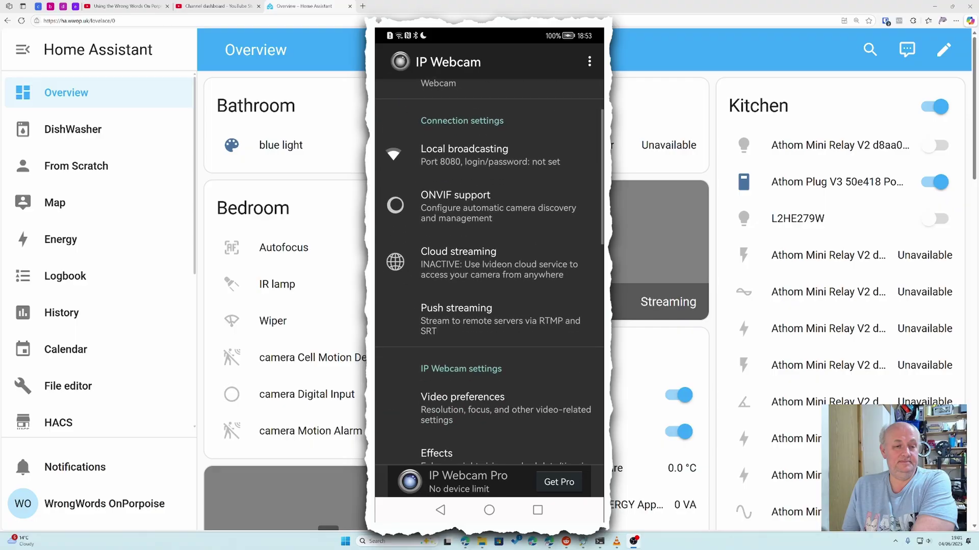
scroll(489, 265, "down", 4)
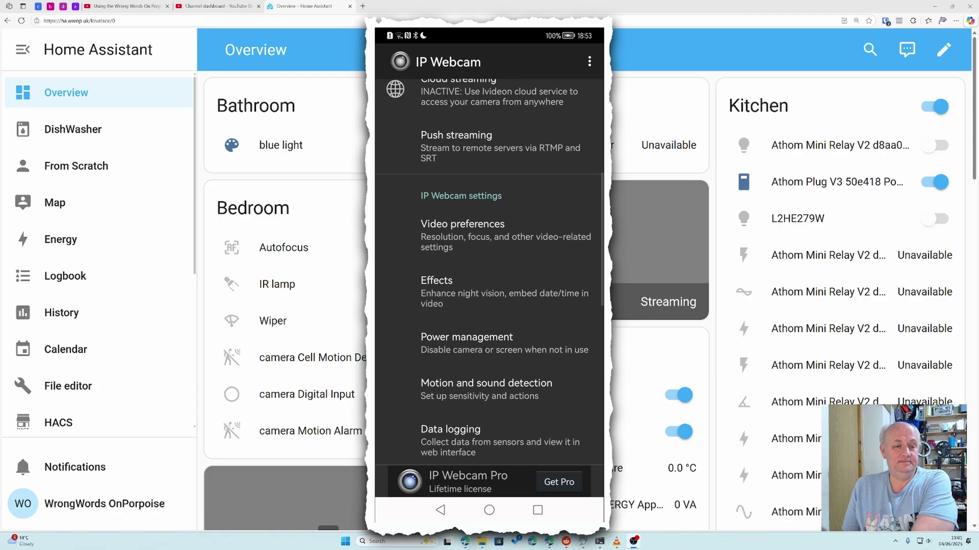
scroll(490, 265, "down", 2)
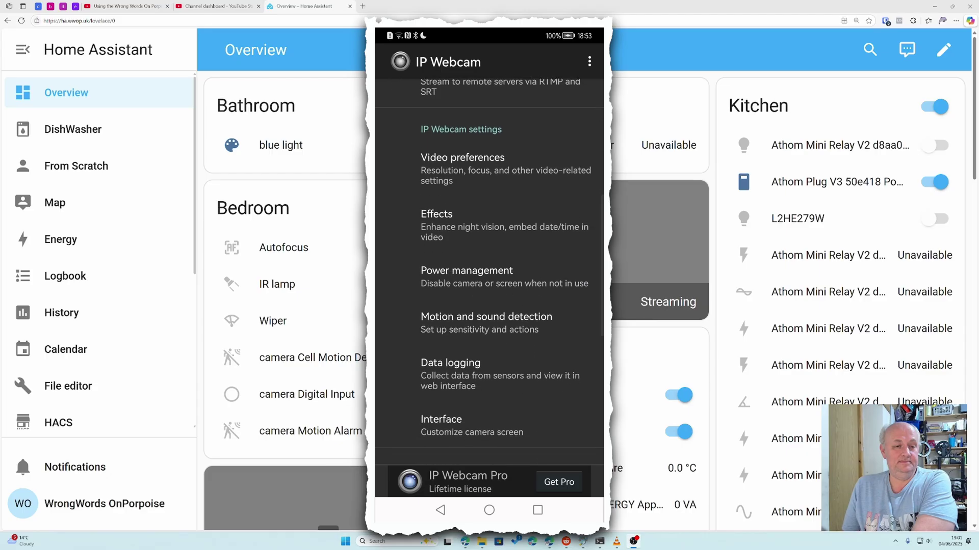
left_click(505, 286)
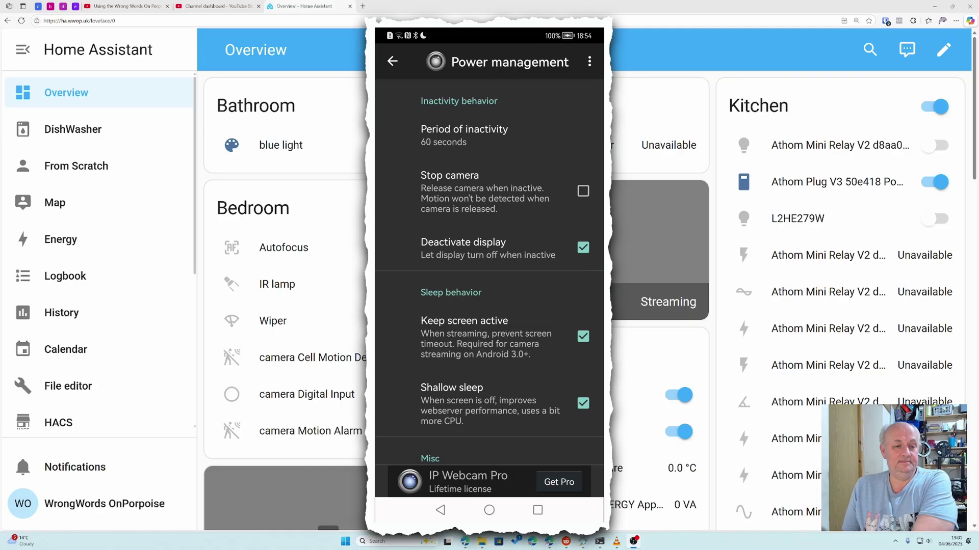
Scroll through the Power management options, leaving the 60-second inactivity and sleep settings unchanged.
scroll(489, 270, "down", 3)
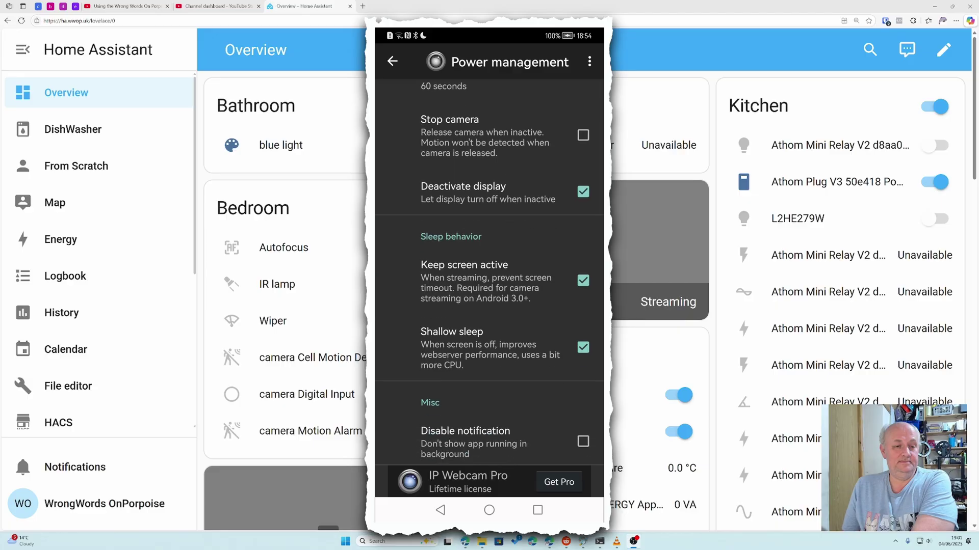
scroll(489, 271, "up", 3)
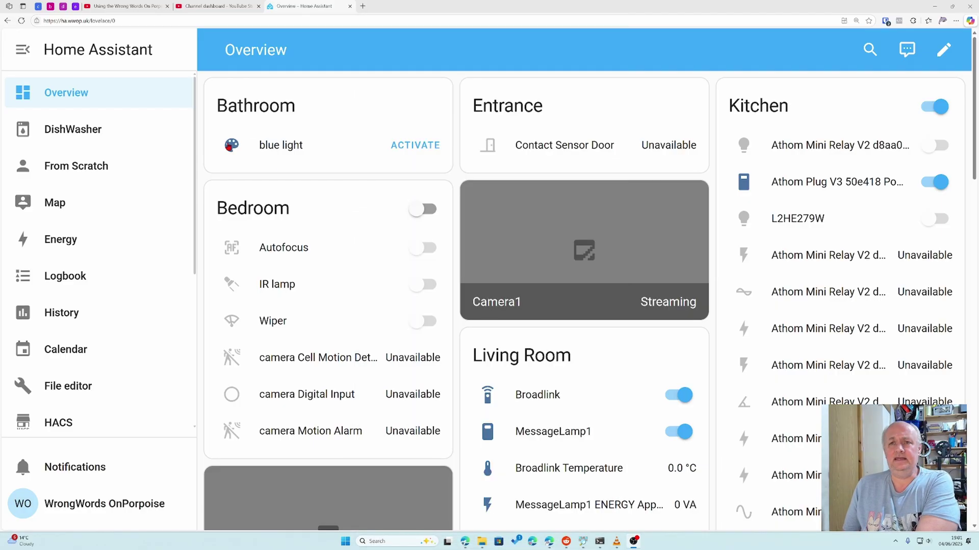
In a new Edge tab, enter the address 192.168.1.180:8080.
left_click(363, 6)
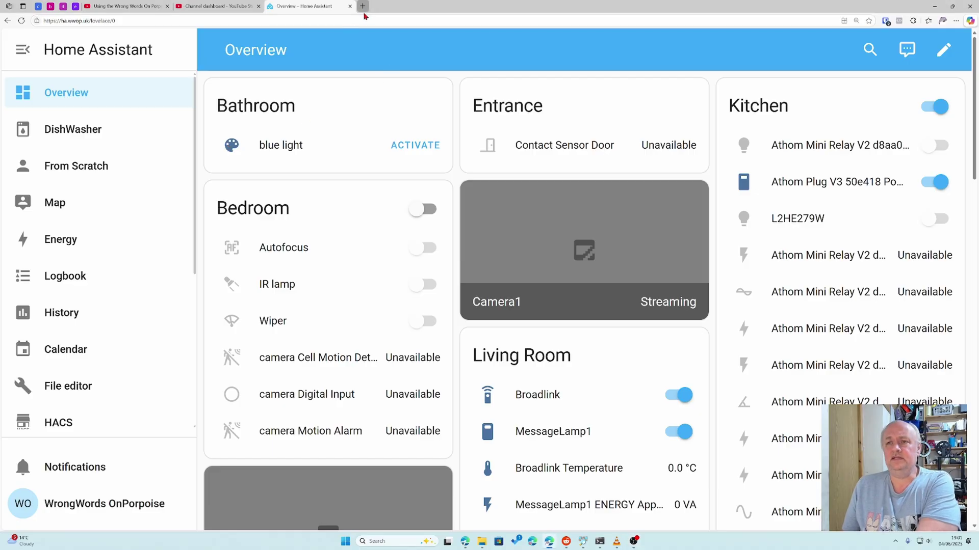
left_click(363, 21)
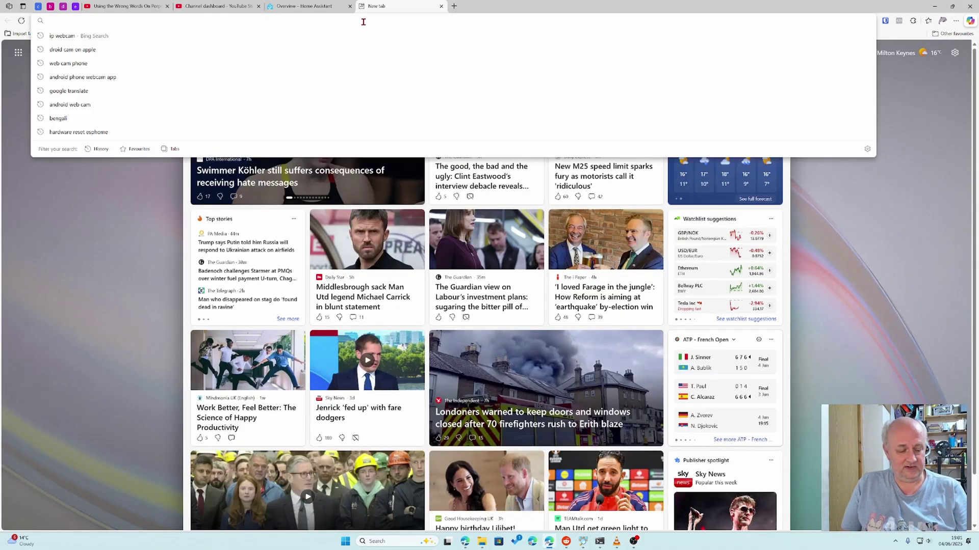
type("192.1")
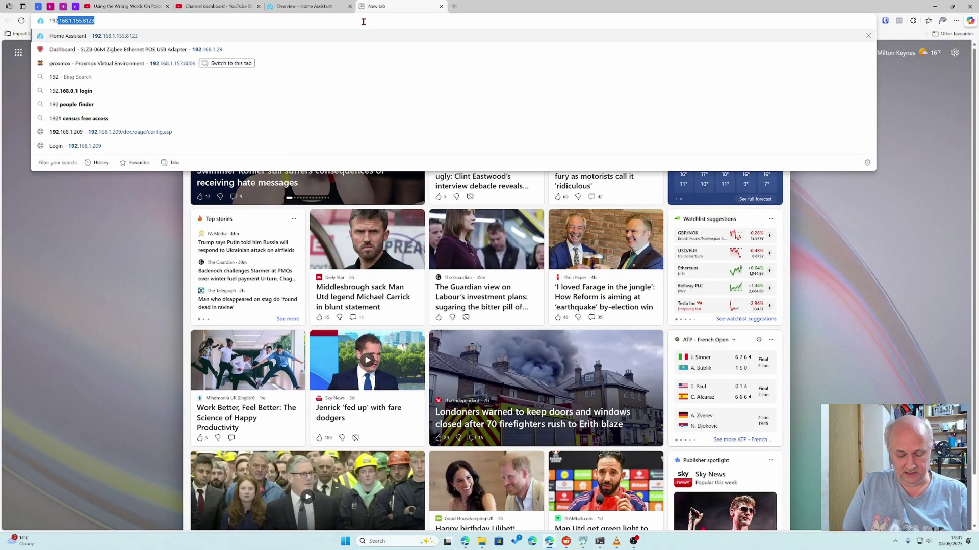
type("68")
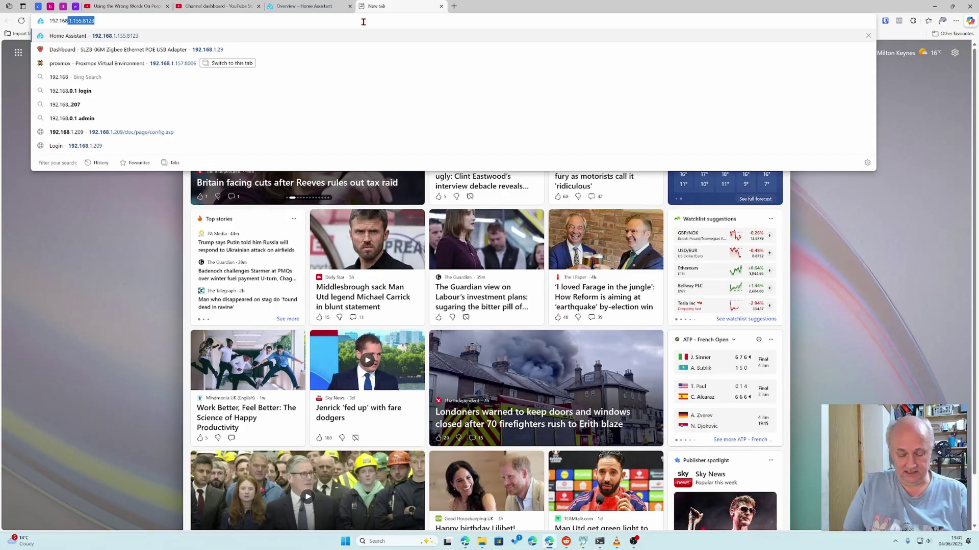
type("1")
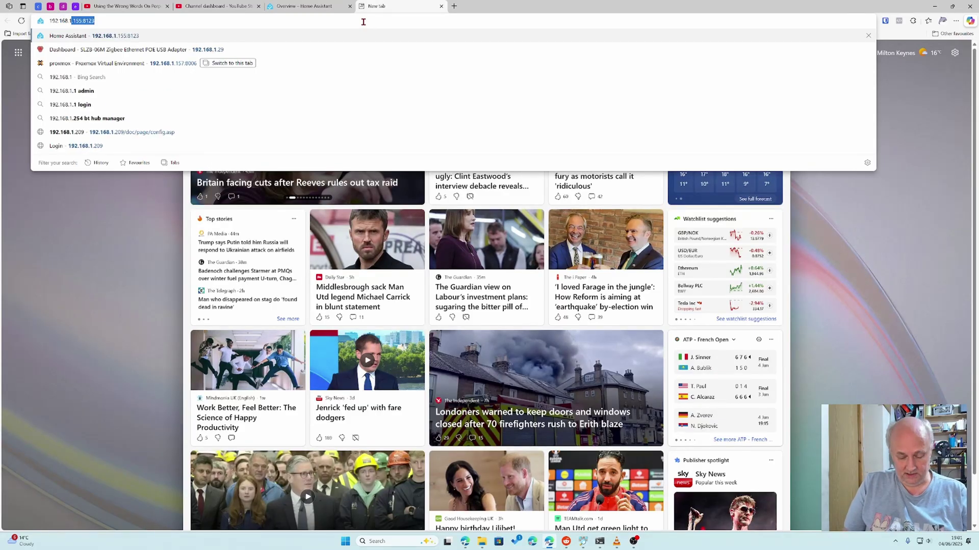
type(".180")
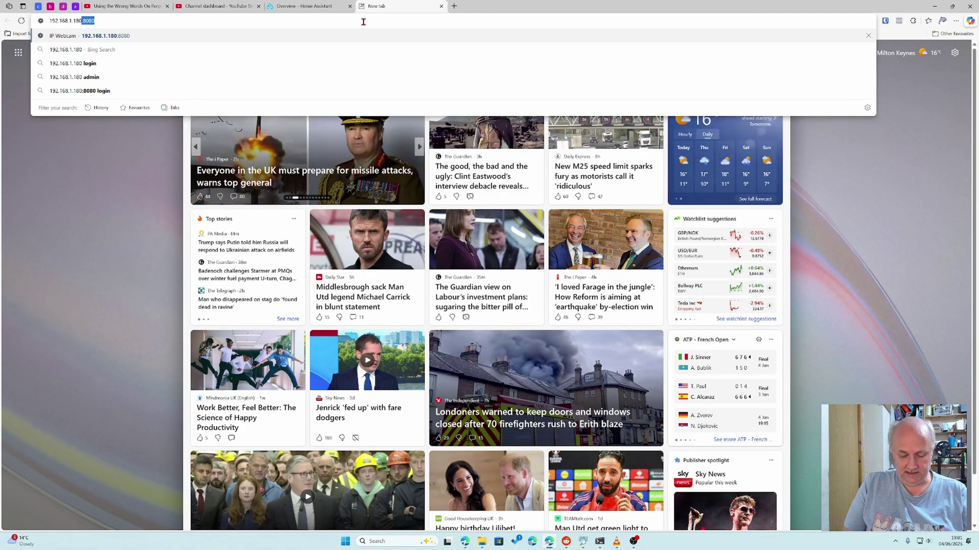
key("shift+F10")
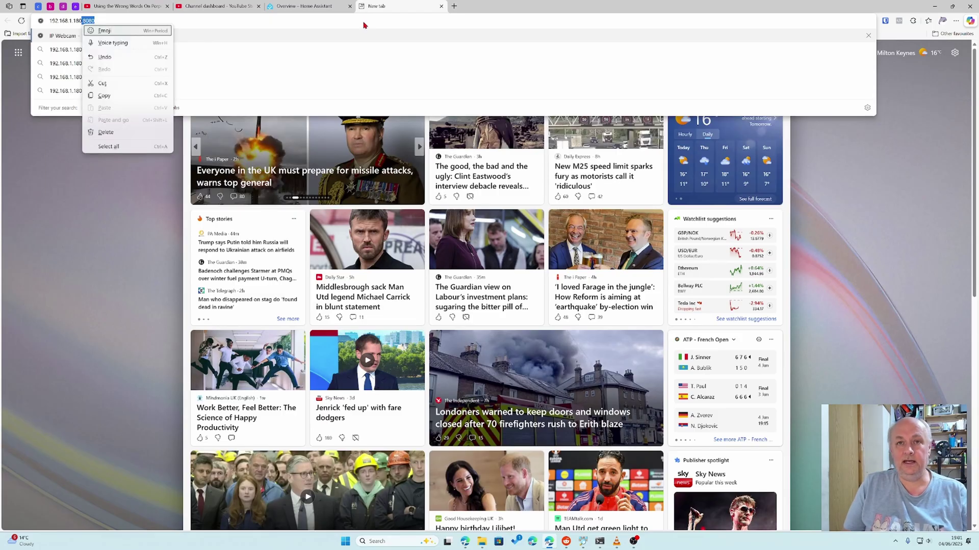
left_click(236, 19)
Load the IP Webcam page at 192.168.1.180:8080, nudge the Zoom slider, and browse the controls.
key("Return")
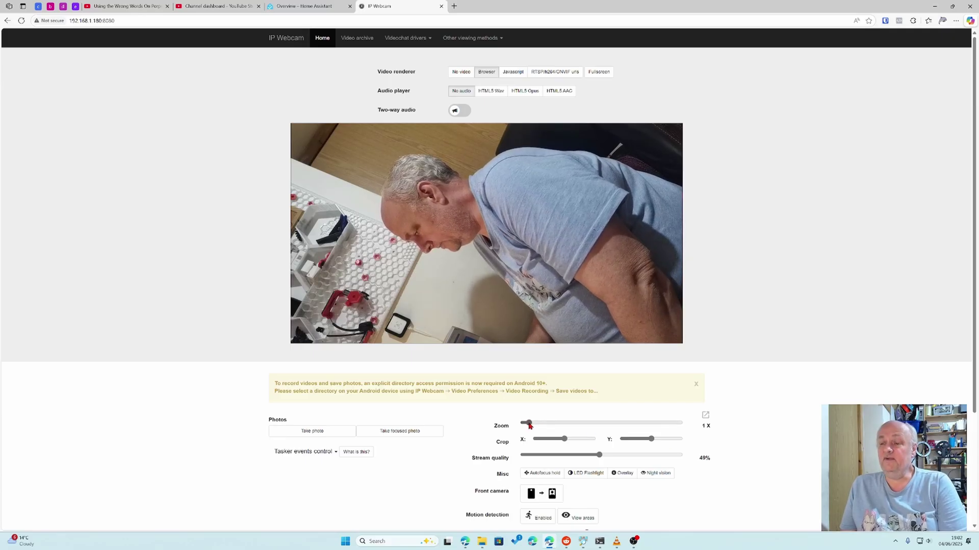
mouse_move(529, 424)
left_mouse_down()
mouse_move(585, 425)
mouse_move(525, 426)
left_mouse_up()
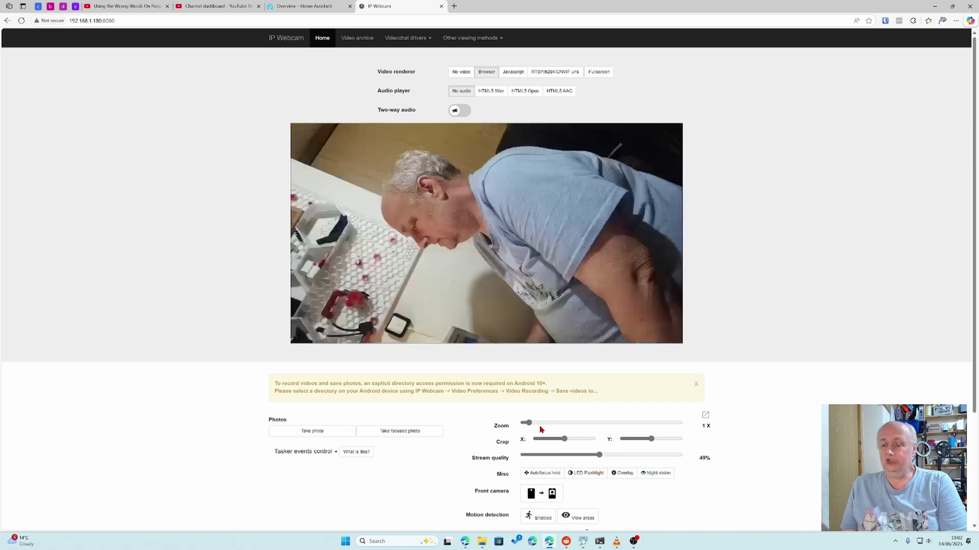
scroll(555, 432, "down", 3)
scroll(545, 429, "up", 3)
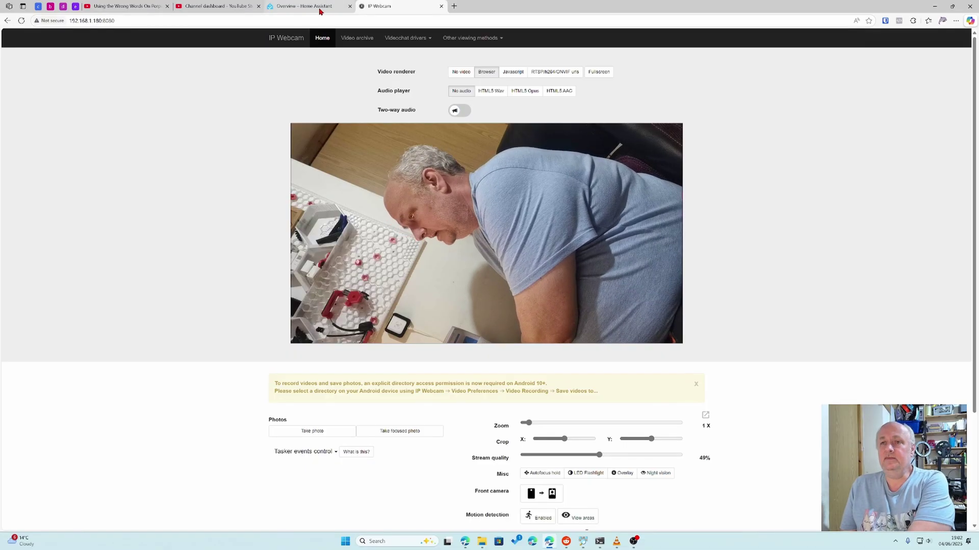
Back in Home Assistant, add a new integration by searching 'gener' and choosing Generic Camera.
left_click(319, 11)
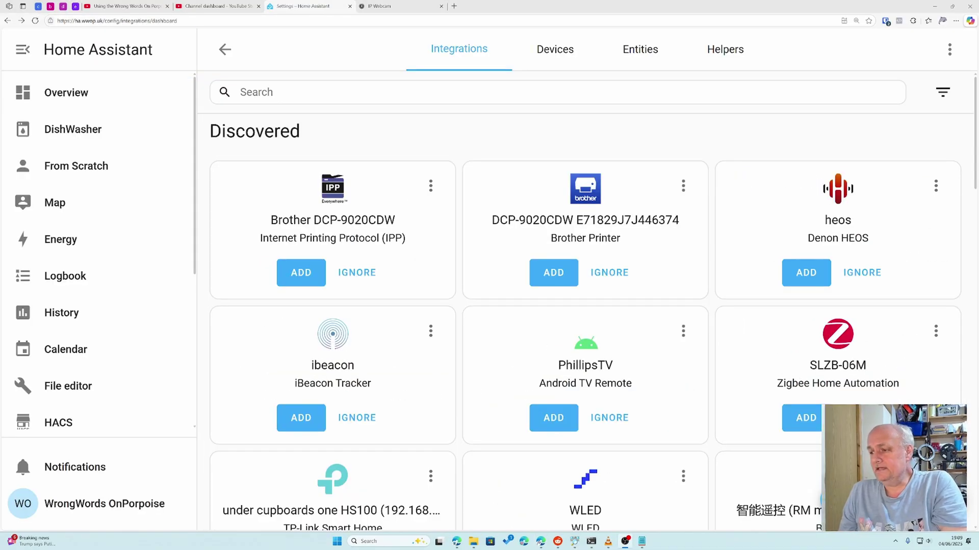
left_click(912, 510)
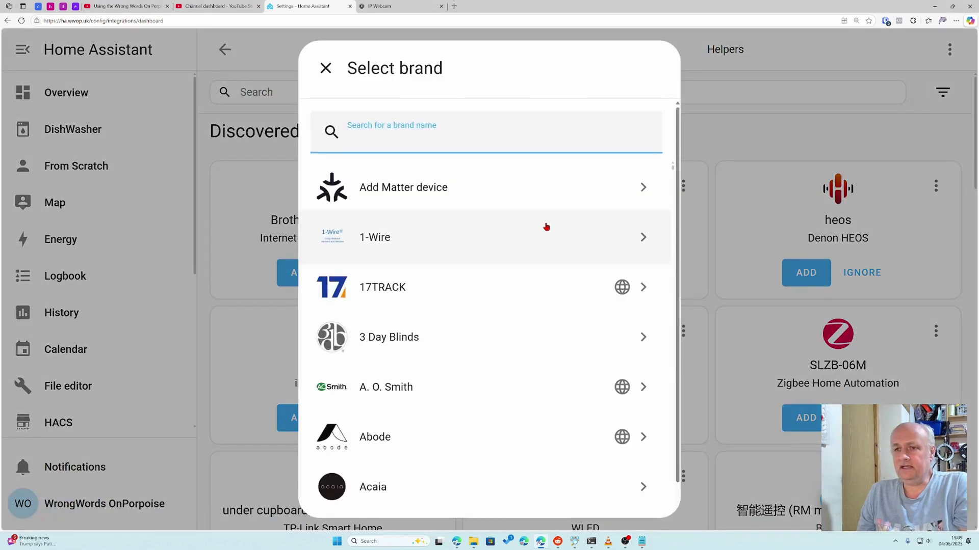
type("gener")
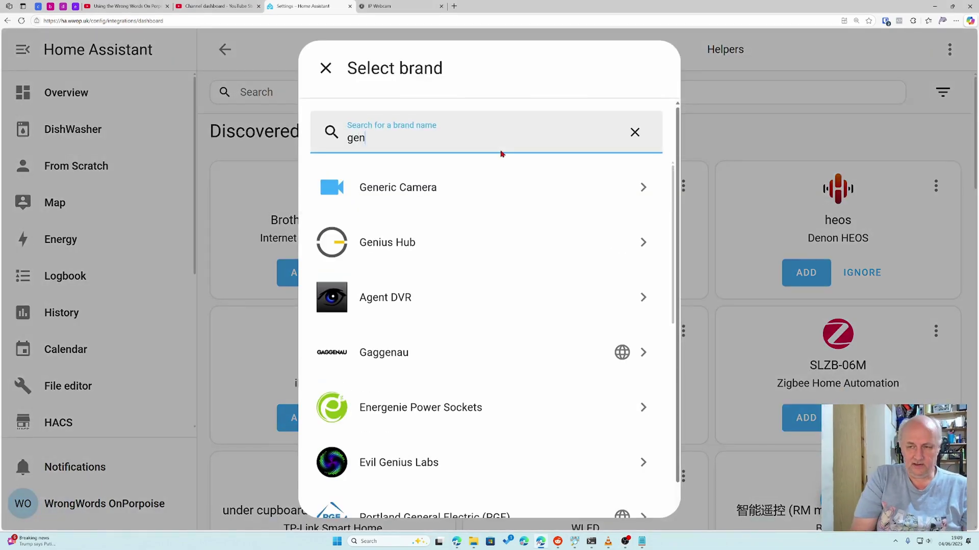
left_click(357, 190)
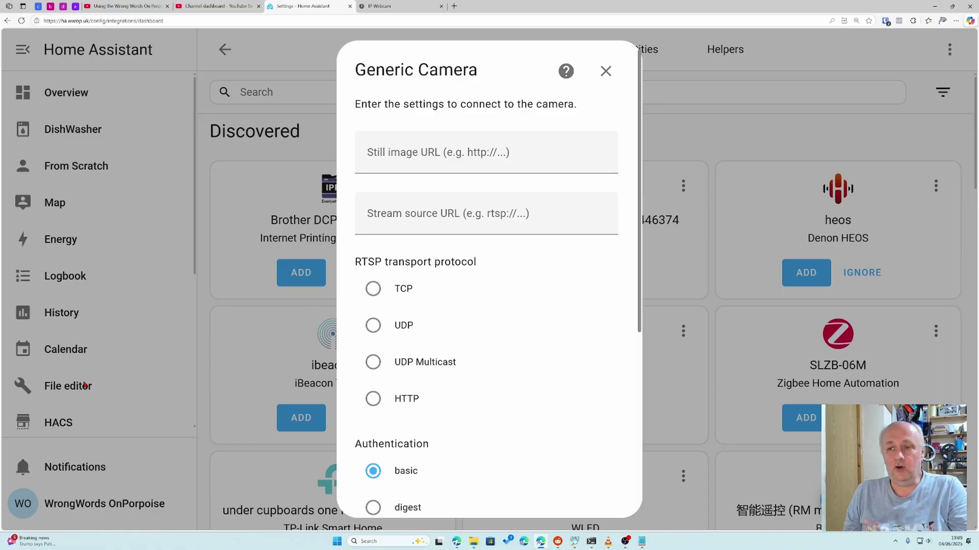
Set the stream source to rtsp://192.168.1.180:8080/h264_ulaw.sdp with UDP transport.
left_click(396, 221)
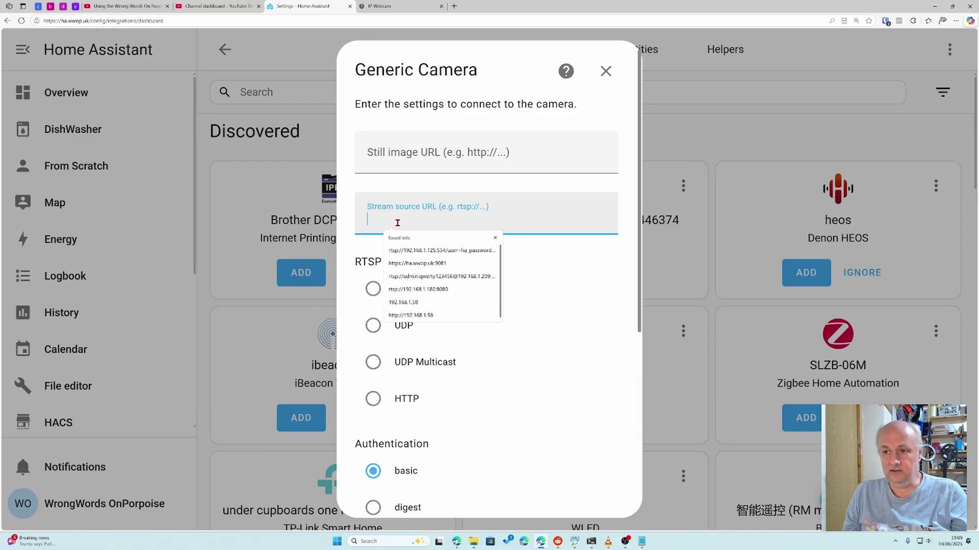
type("rtsp://192.168.1.180:8080/h264_ulaw.sdp")
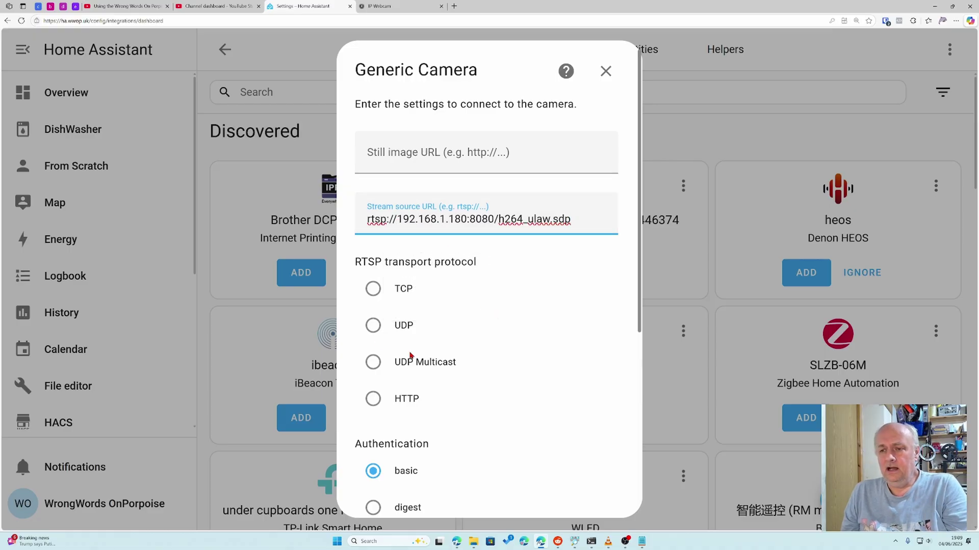
left_click(372, 327)
Clear the username and password fields and untick Verify SSL certificate.
scroll(472, 353, "down", 5)
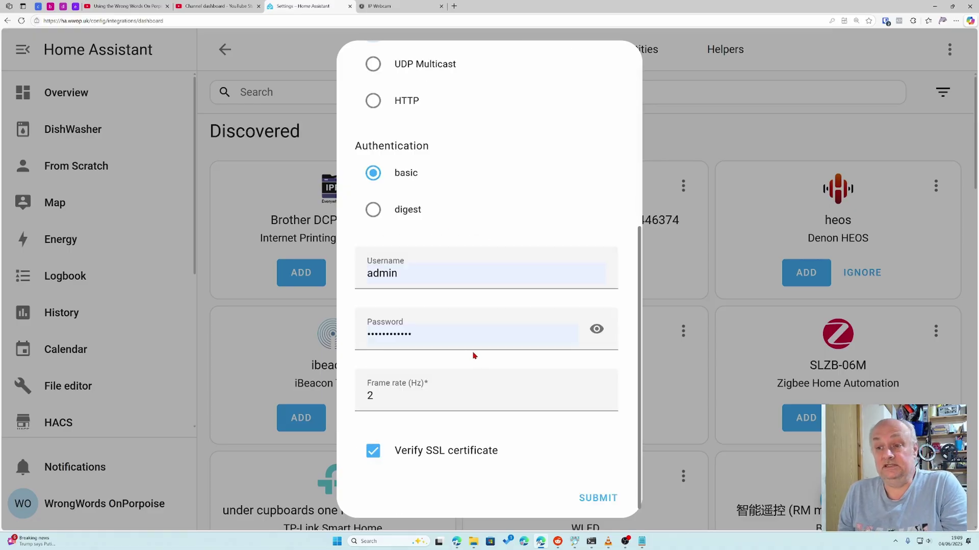
left_click_drag(401, 274, 361, 276)
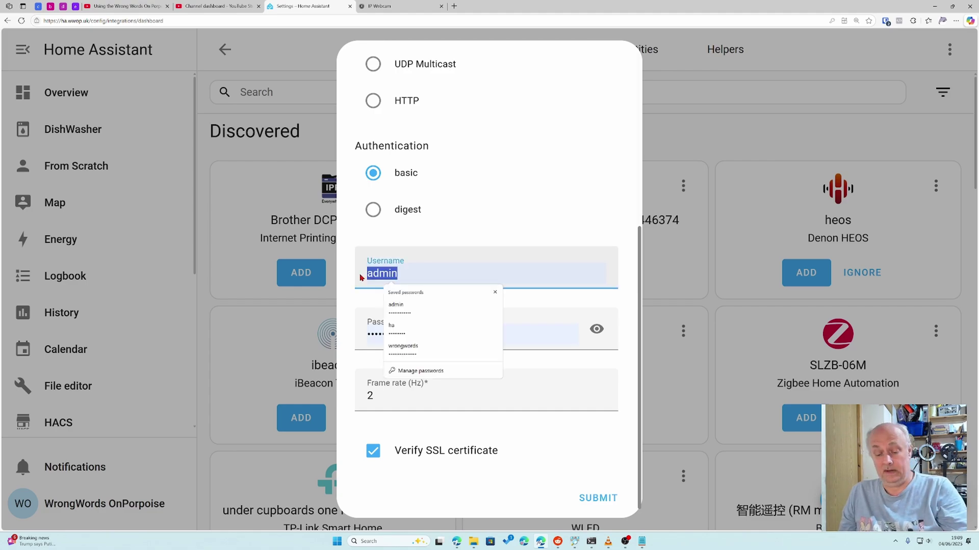
key("BackSpace")
left_click(427, 337)
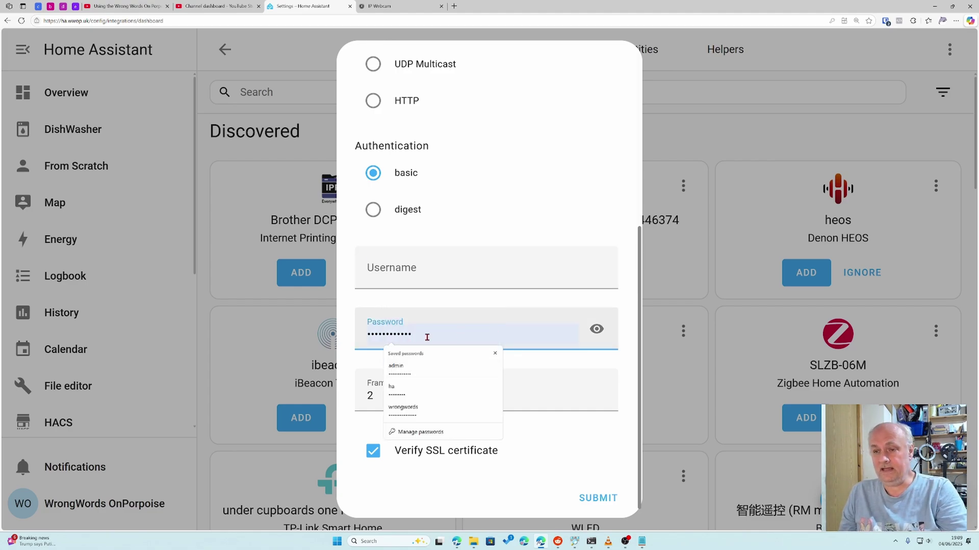
left_click_drag(421, 335, 367, 337)
key("BackSpace")
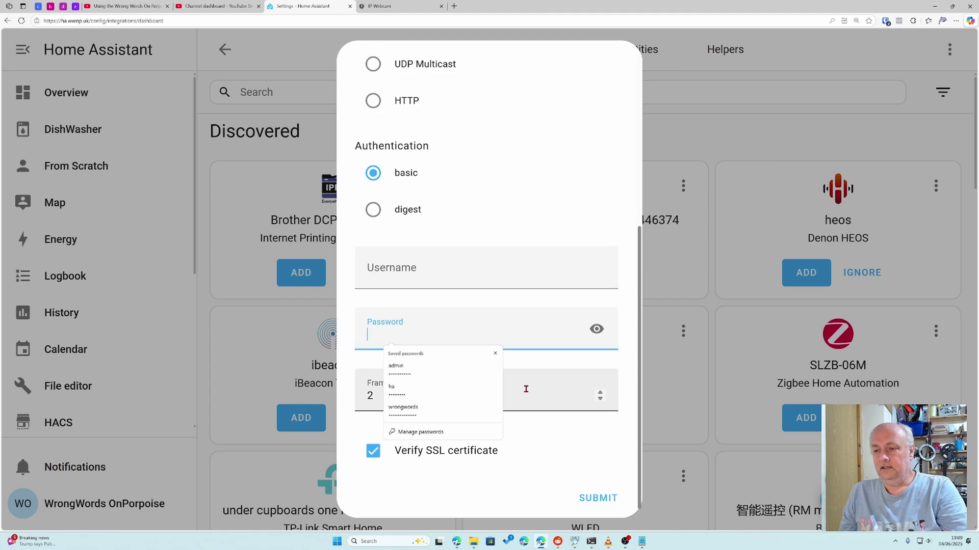
left_click(548, 436)
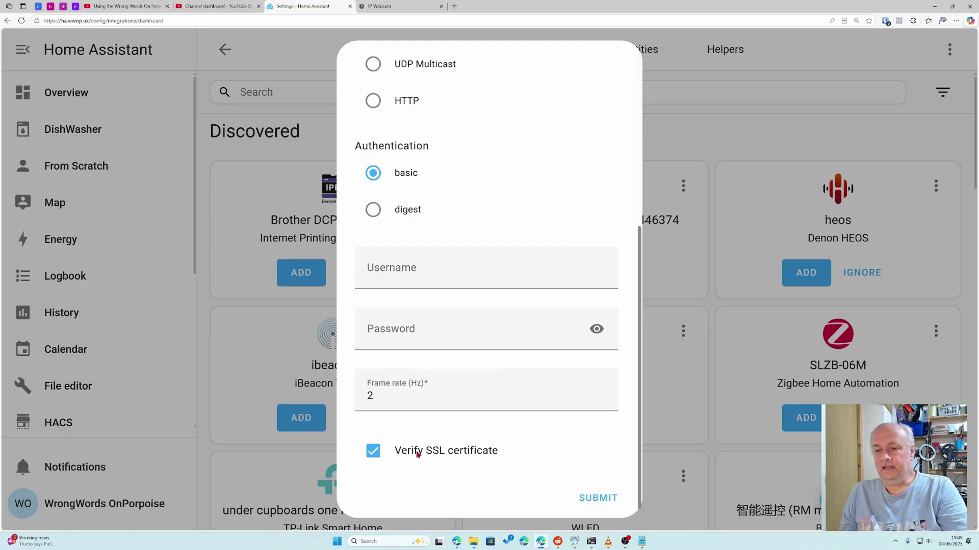
left_click(374, 453)
scroll(491, 451, "up", 6)
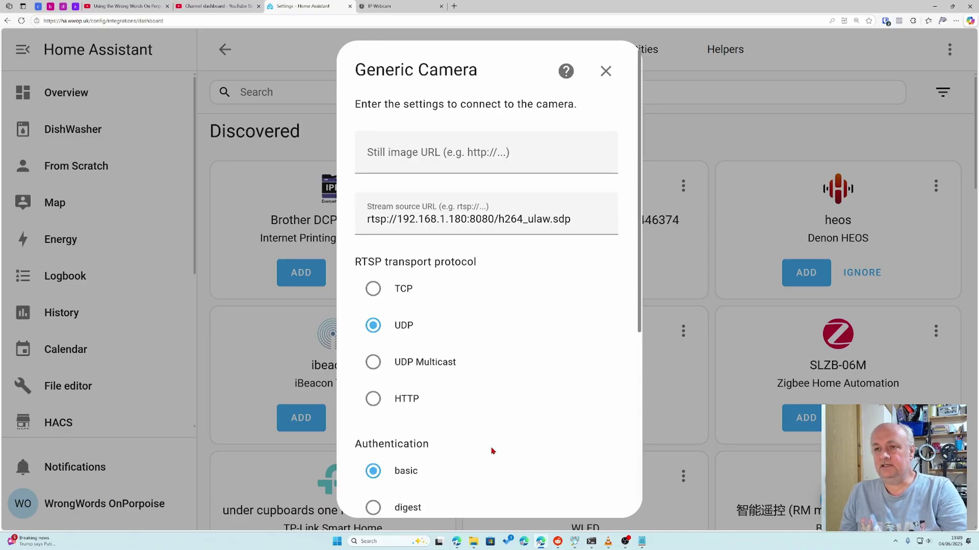
scroll(492, 451, "down", 6)
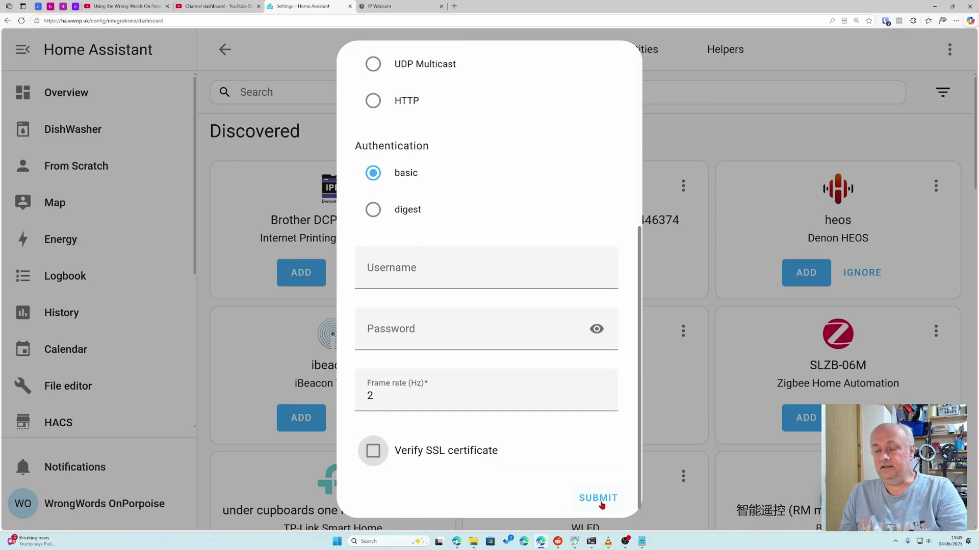
Submit the camera settings and confirm the preview with 'Everything looks good.'.
left_click(582, 500)
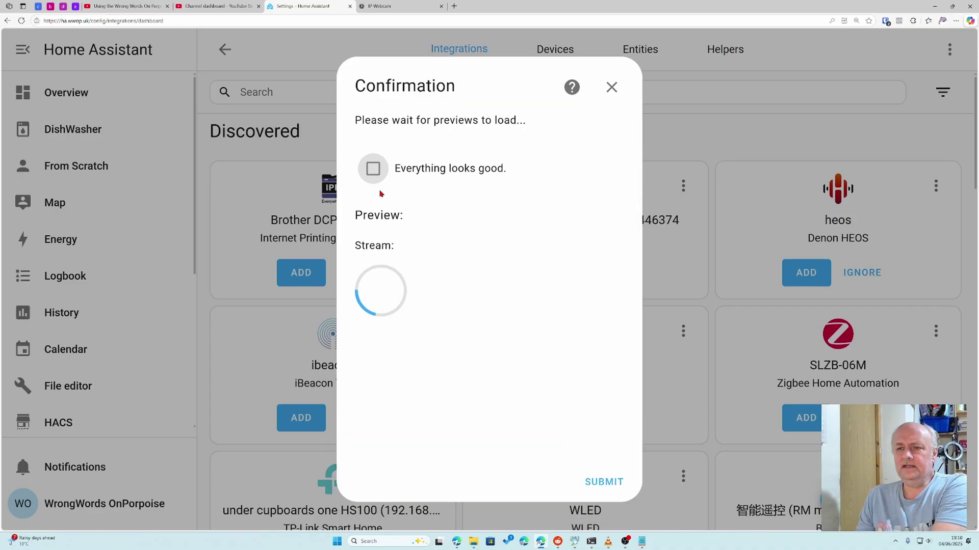
left_click(373, 169)
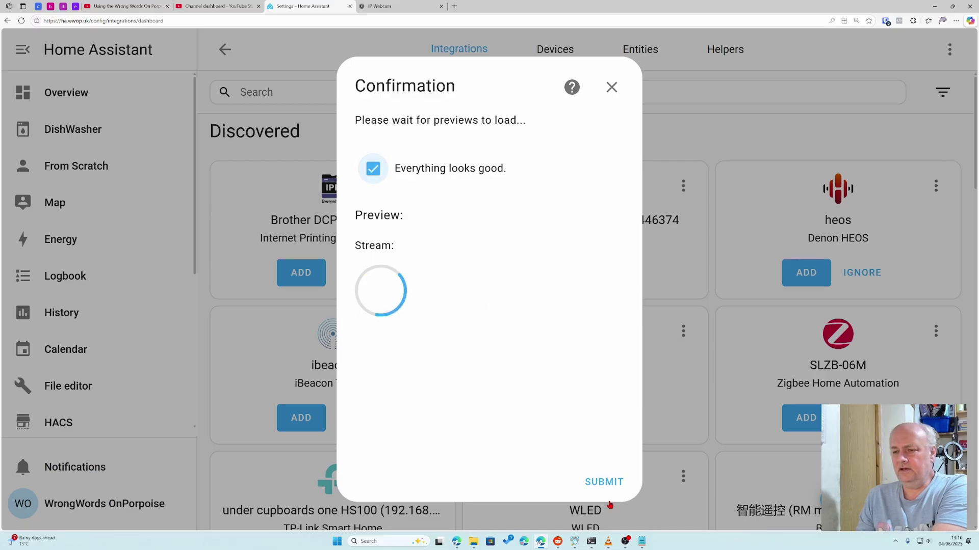
left_click(597, 484)
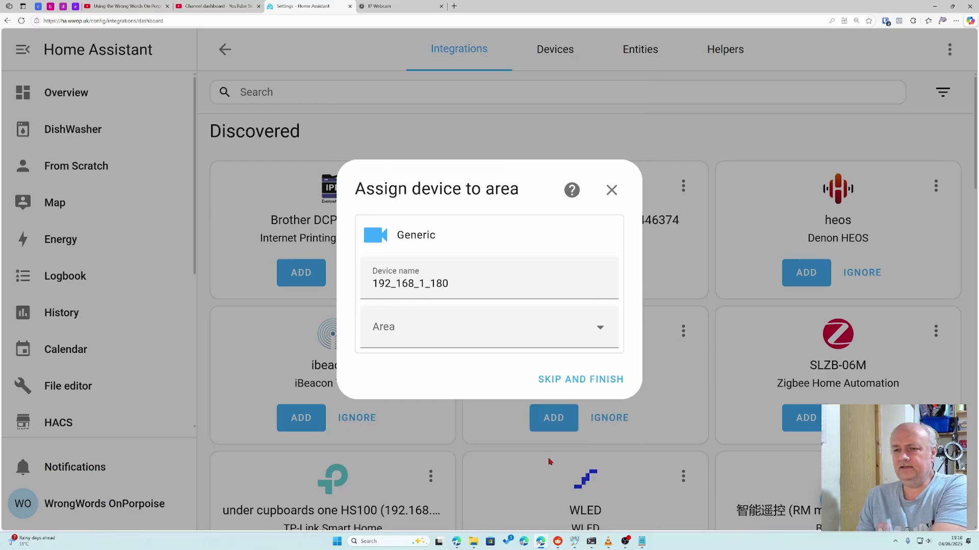
Rename the device to 'sideview', assign it to the Kitchen area, and finish.
left_click(464, 284)
key("ctrl+a")
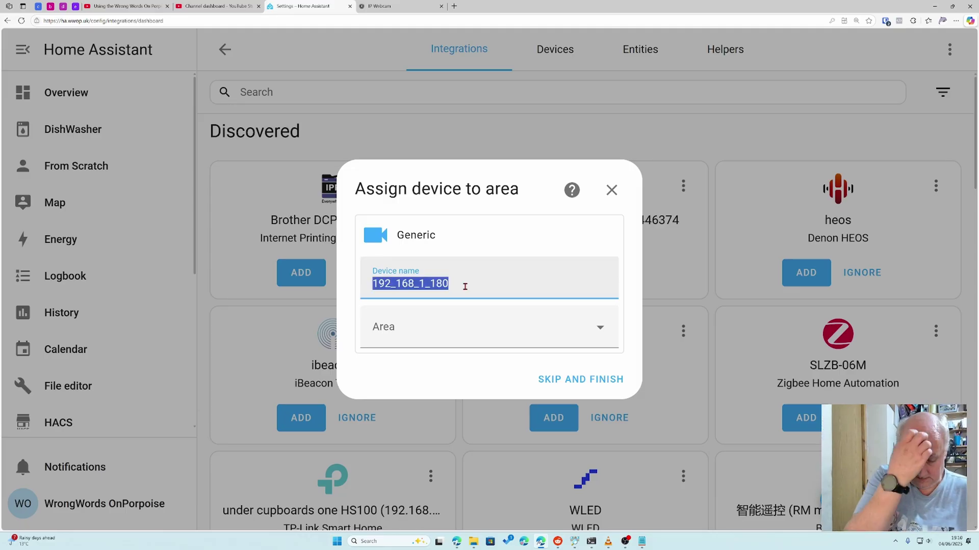
type("sideview")
left_click(456, 330)
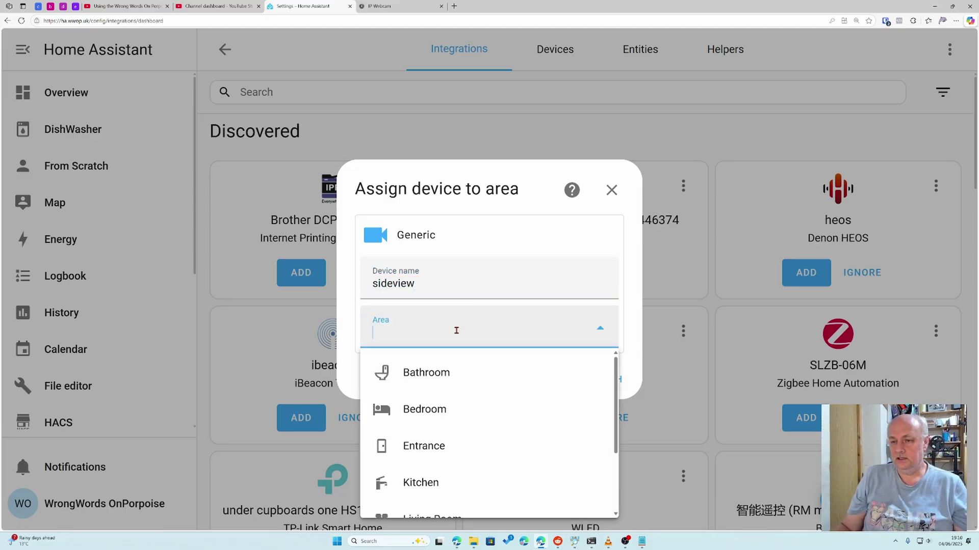
left_click(444, 479)
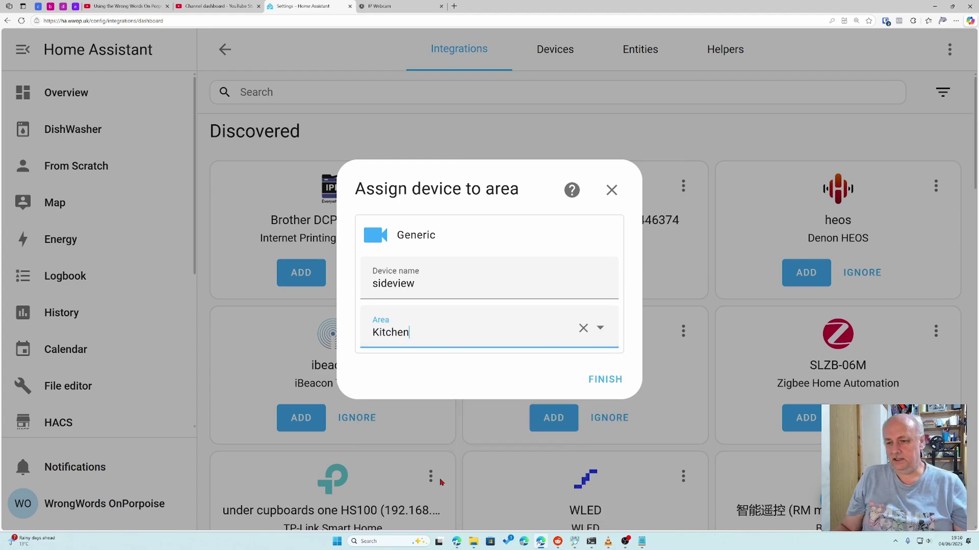
left_click(596, 380)
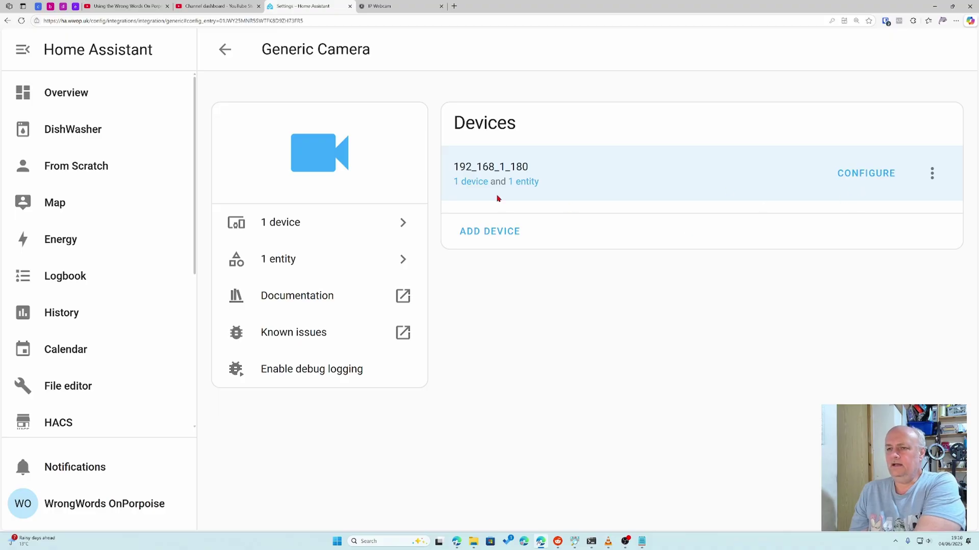
Open the sideview device page and play the 192_168_1_180 camera's live video.
left_click(472, 184)
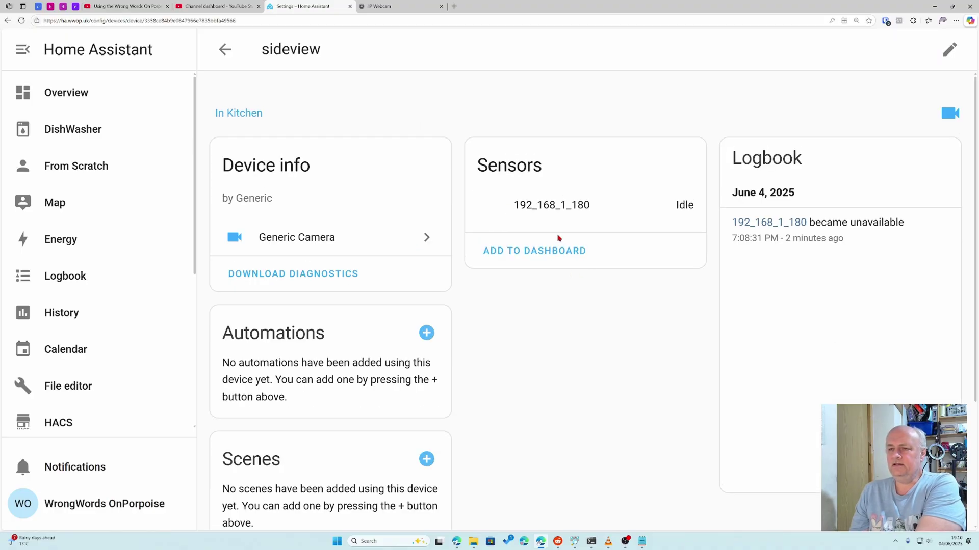
left_click(496, 209)
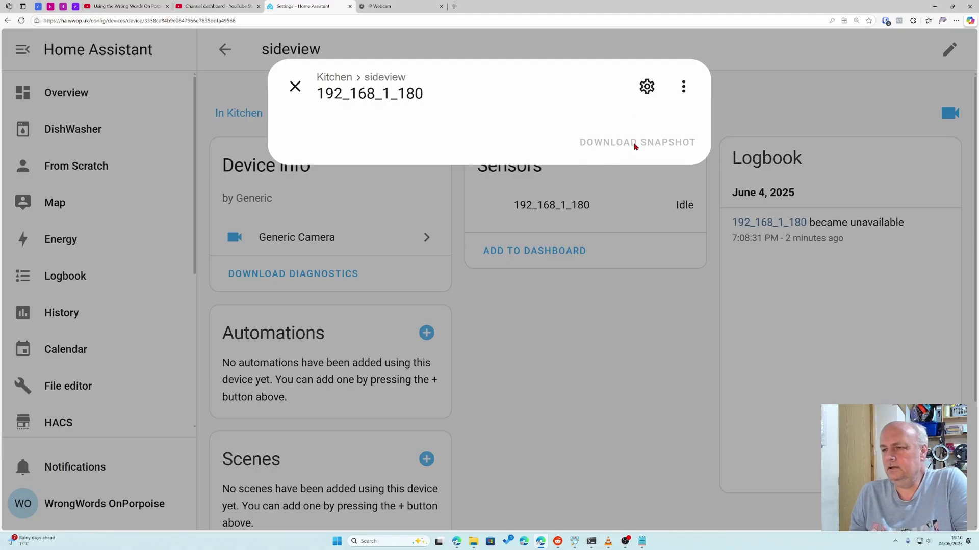
left_click(295, 86)
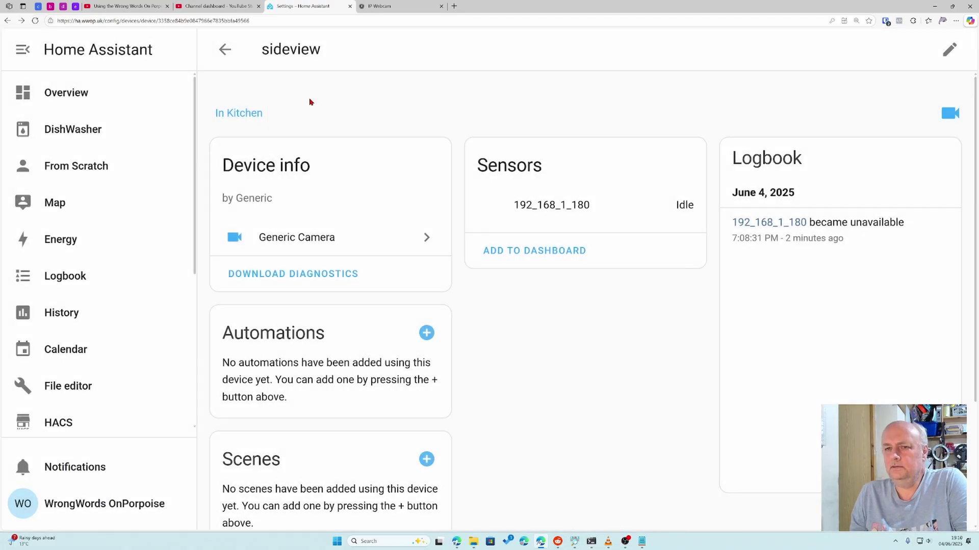
left_click(565, 205)
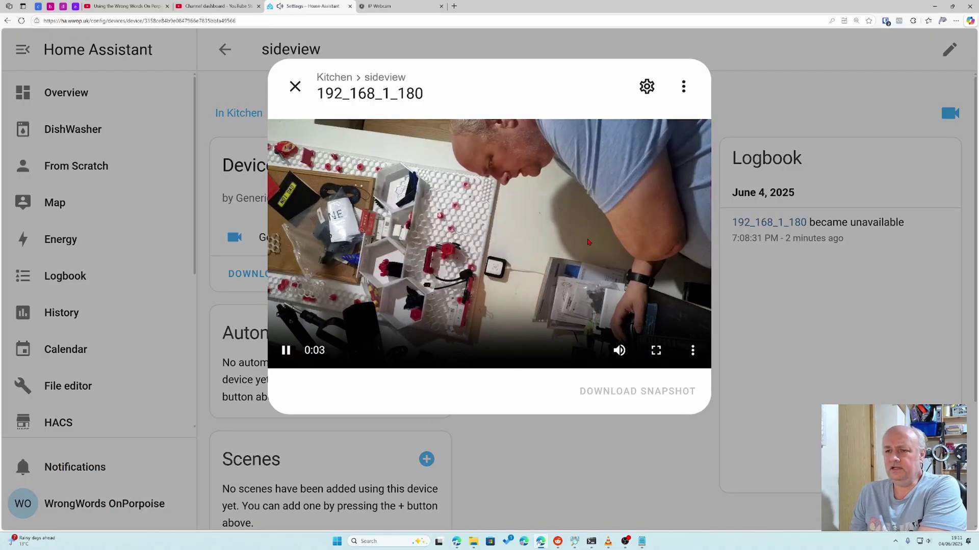
Mute the camera stream's audio and close the live view dialog.
left_click(619, 350)
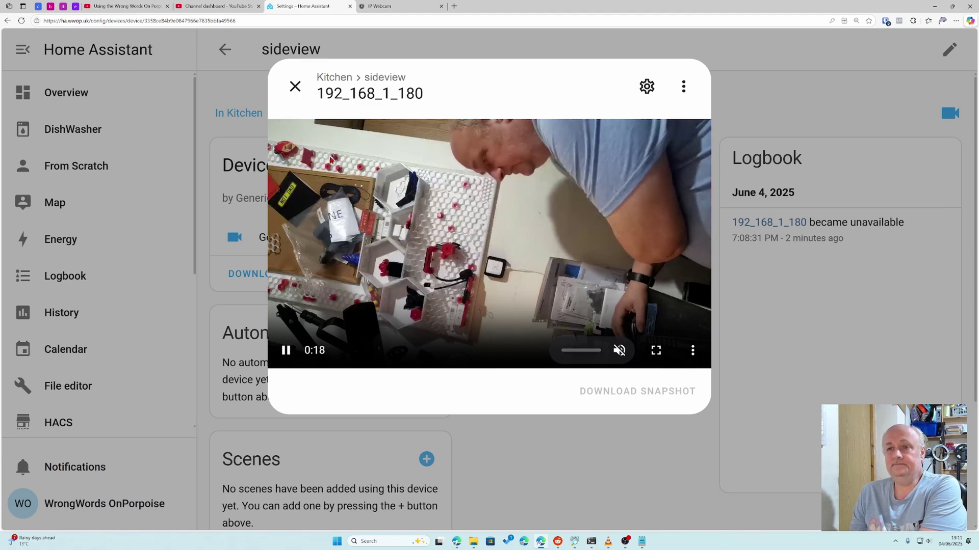
left_click(295, 99)
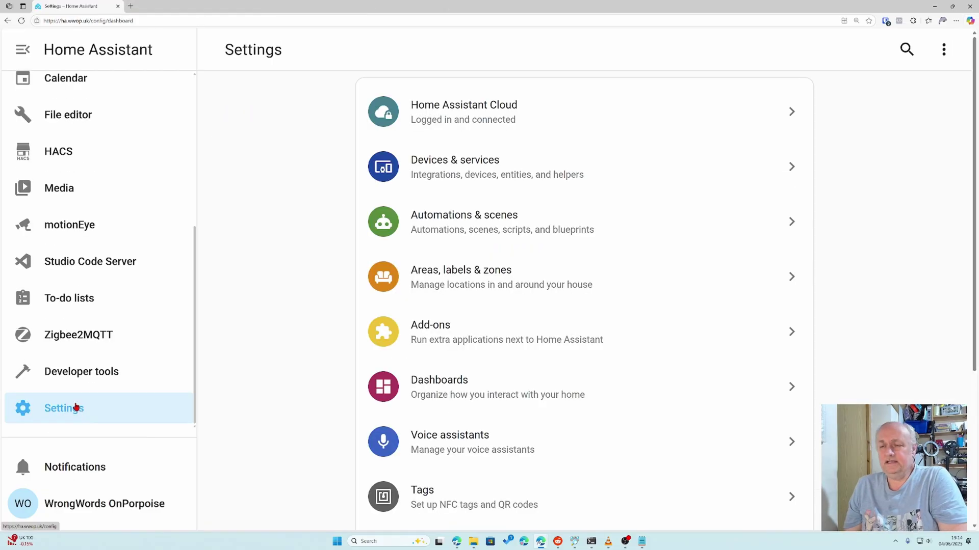
Create a new blank automation from scratch.
left_click(439, 248)
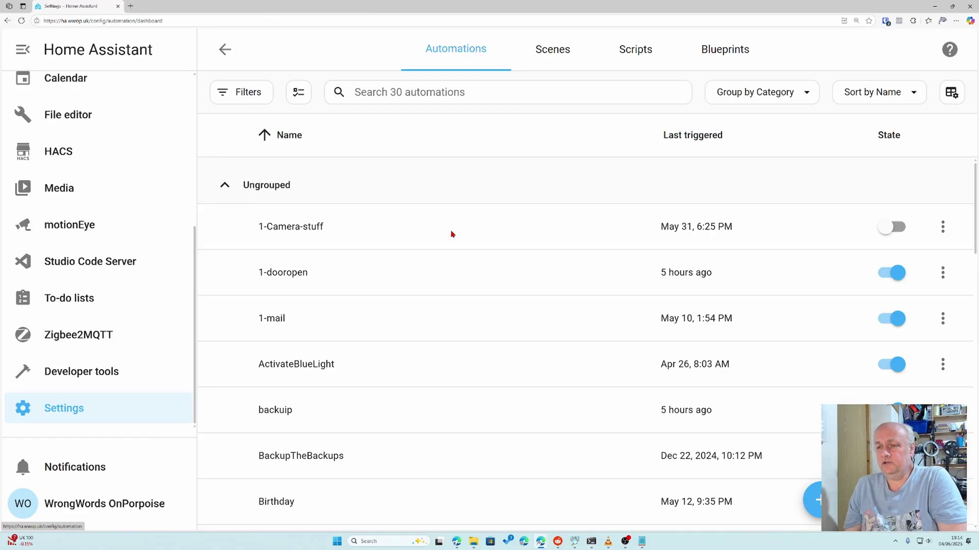
left_click(821, 499)
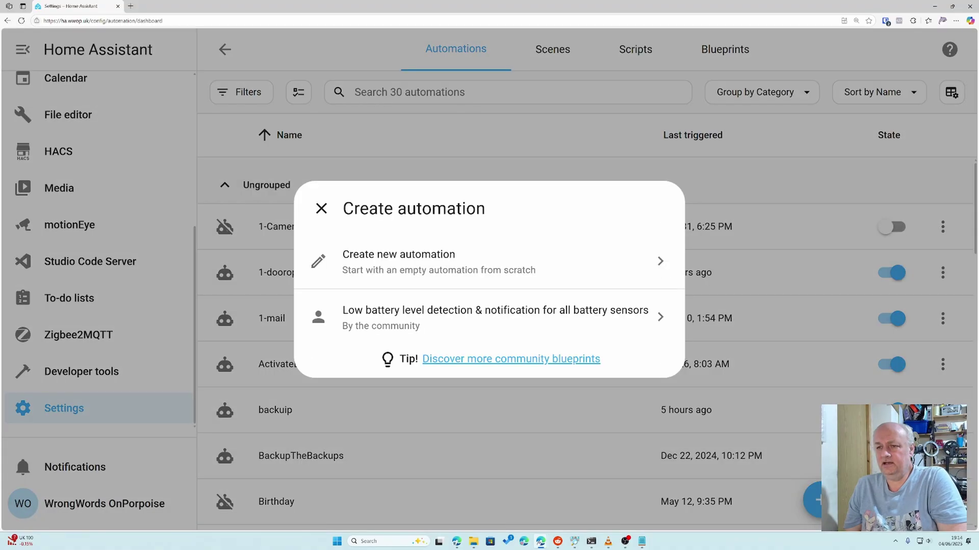
left_click(464, 273)
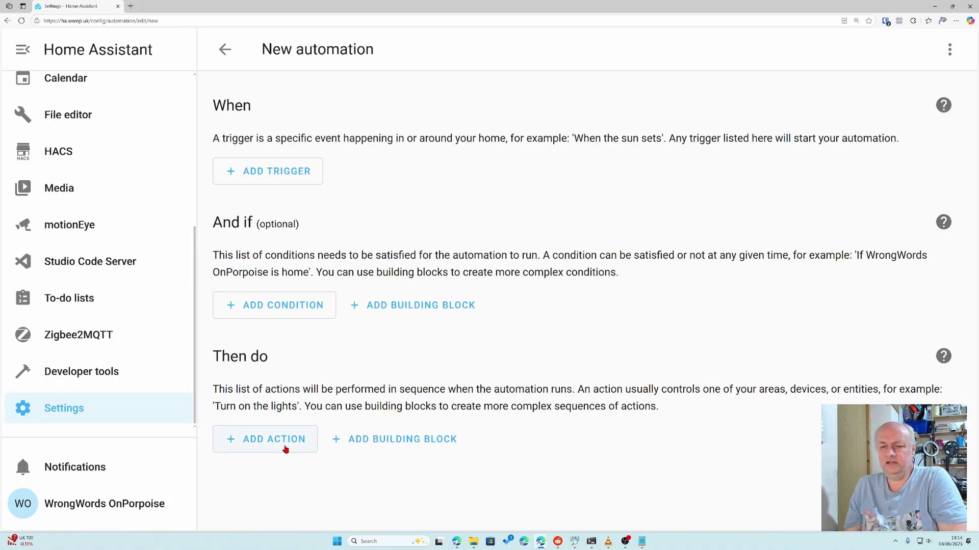
Add a Camera 'Take snapshot' action to the automation's Then do steps.
left_click(280, 439)
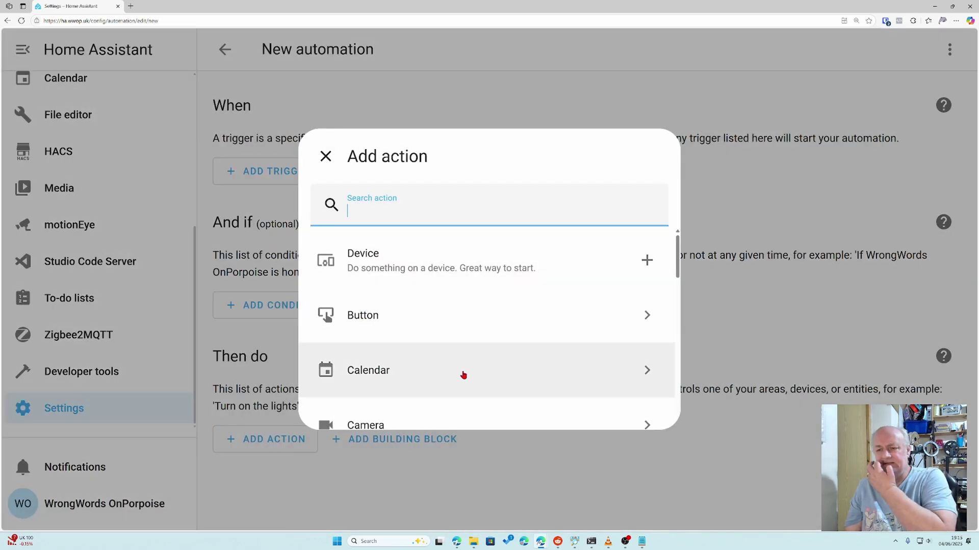
scroll(449, 379, "down", 10)
scroll(441, 365, "up", 10)
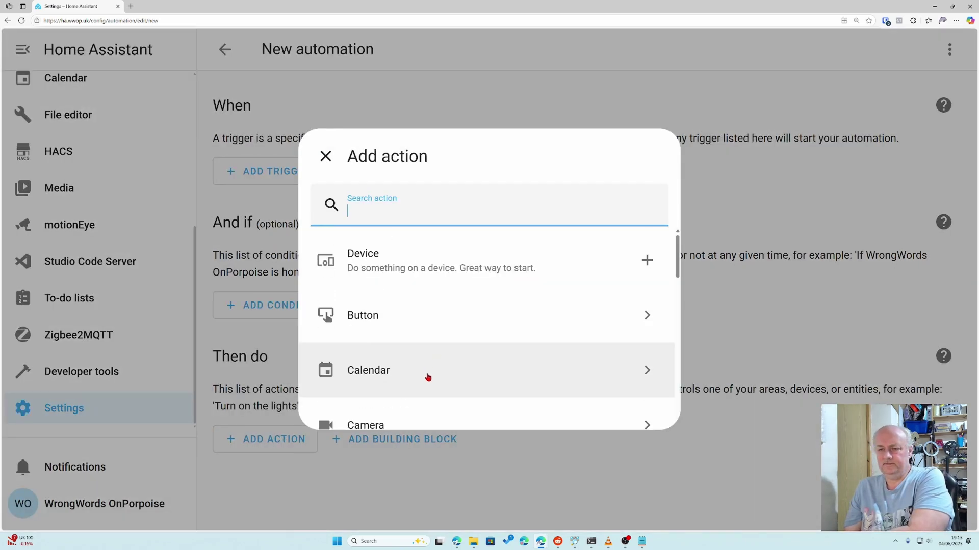
left_click(391, 419)
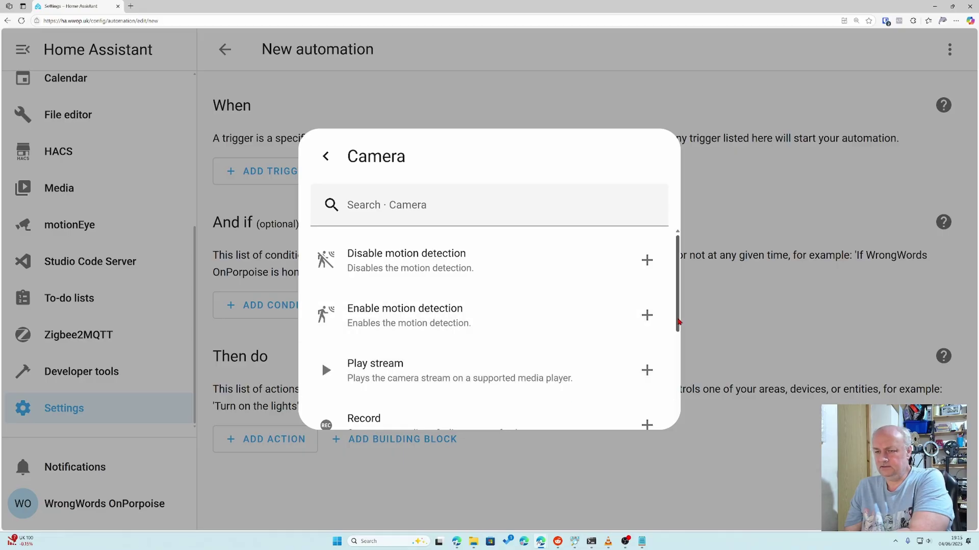
left_click_drag(678, 322, 672, 417)
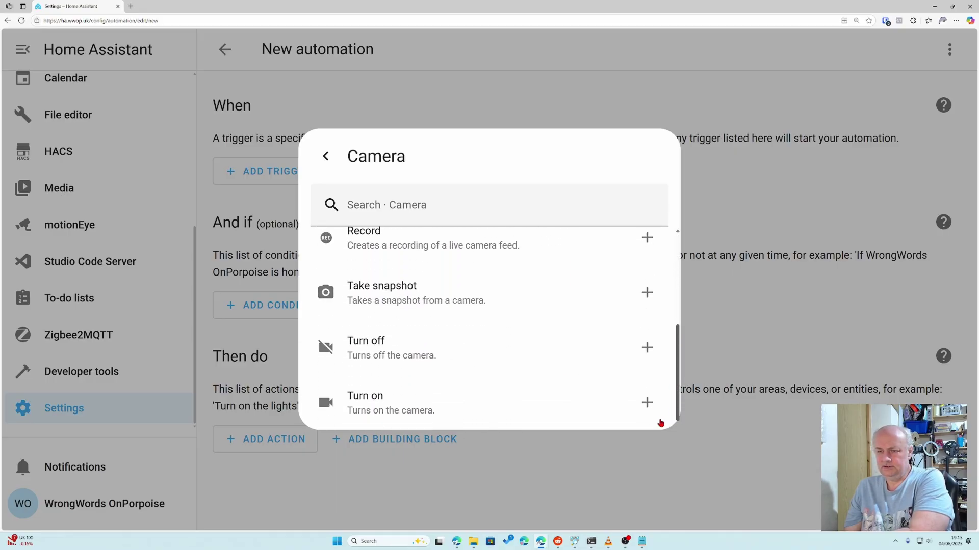
left_click(458, 306)
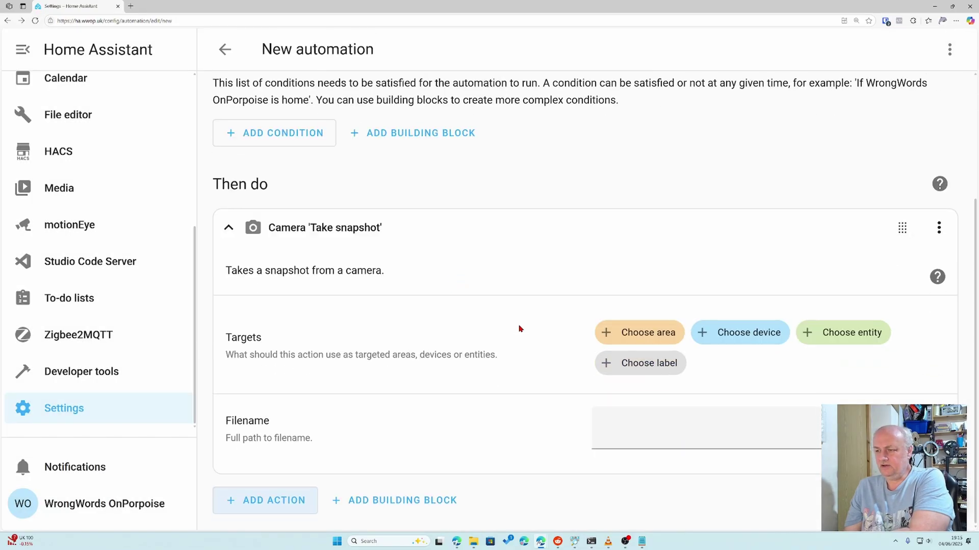
Target the snapshot at the 192_168_1_180 camera and set its filename to /media/sideview.jpg.
left_click(839, 335)
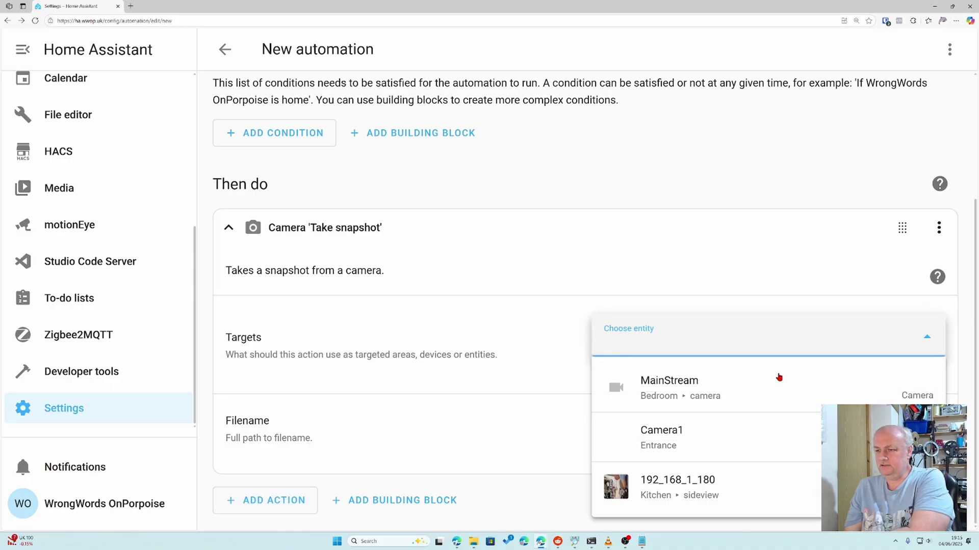
left_click(696, 494)
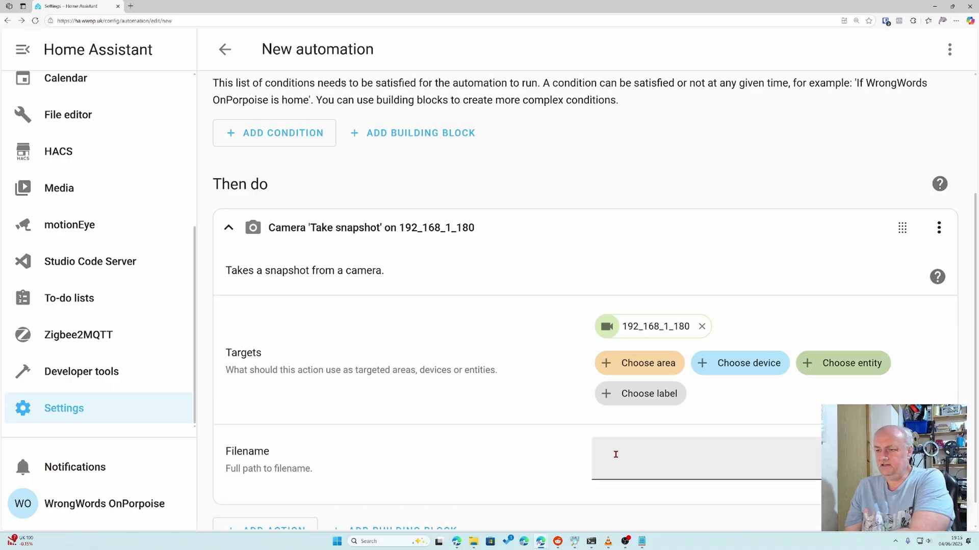
scroll(581, 410, "down", 1)
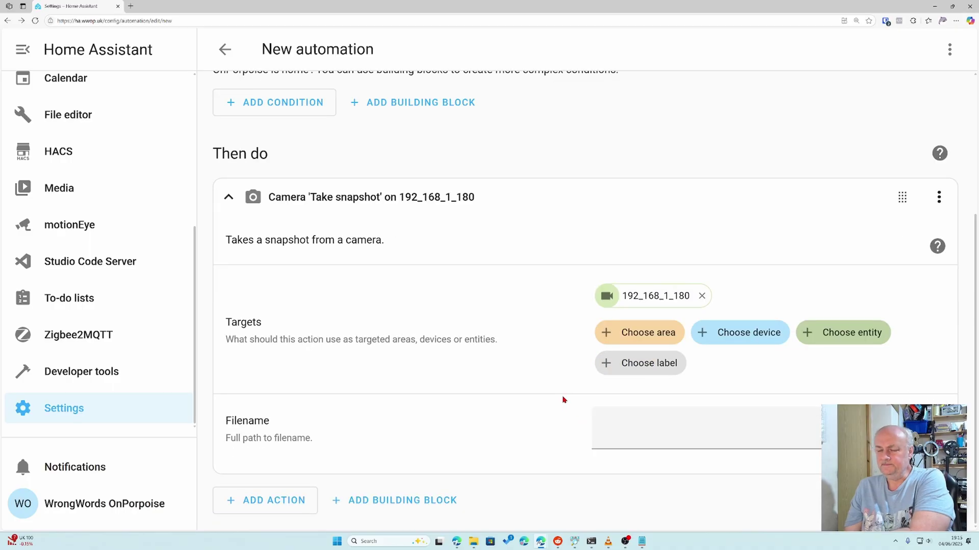
left_click(639, 432)
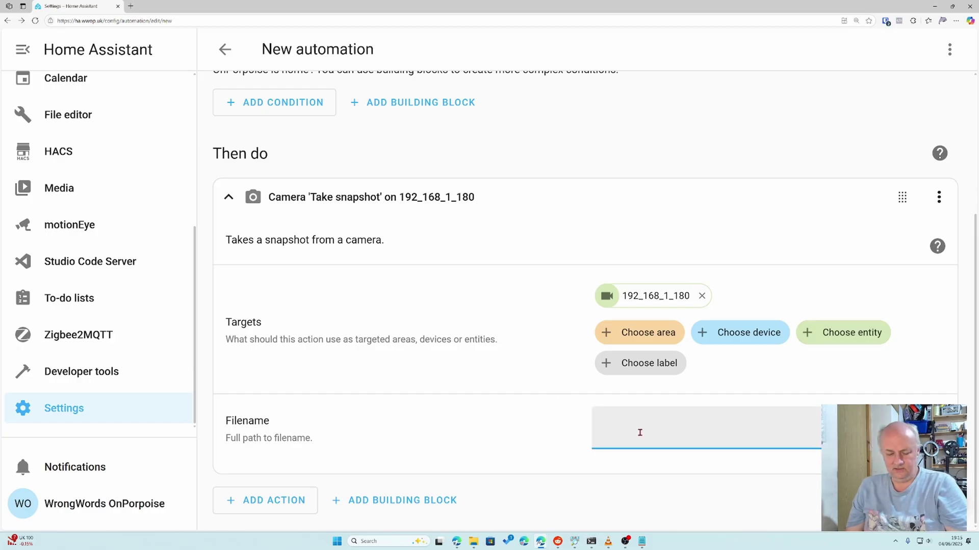
type("media/")
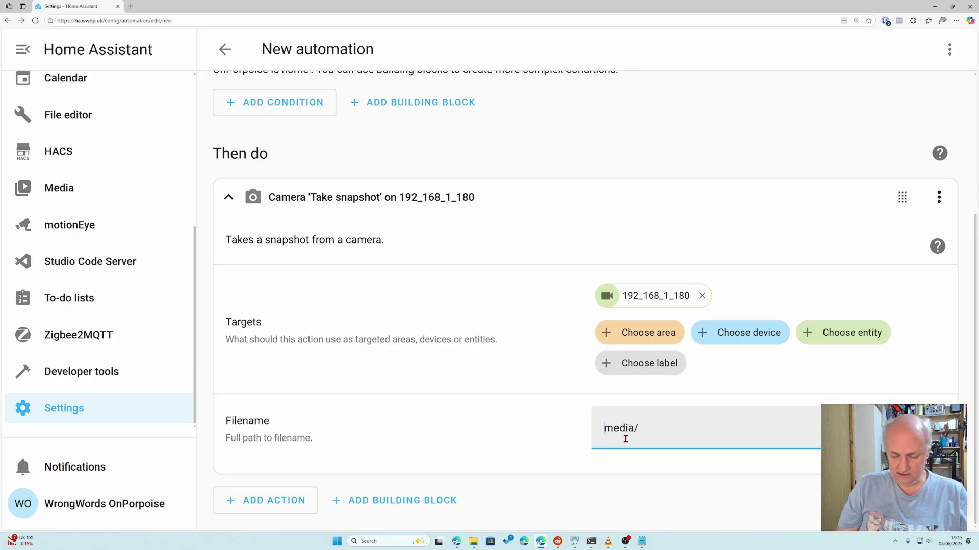
type("/")
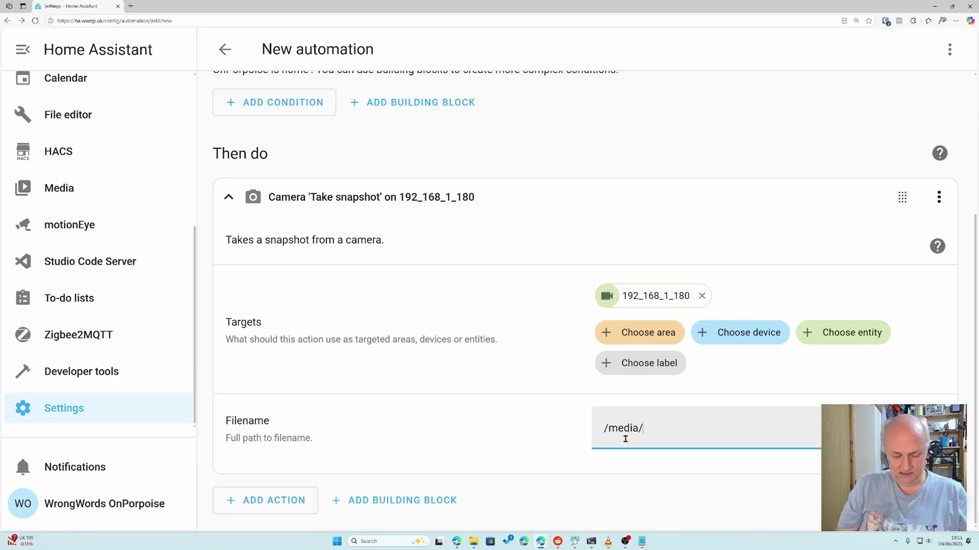
type("side")
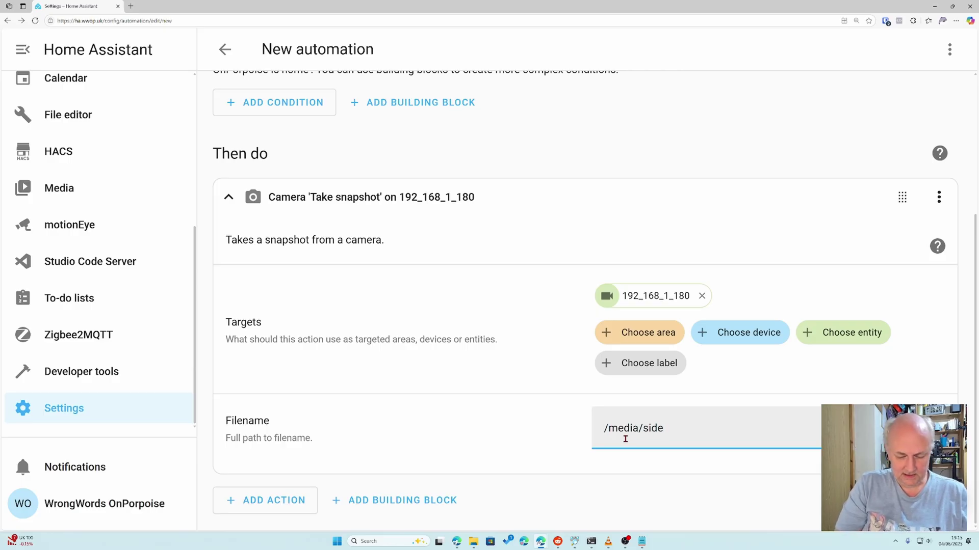
type("view")
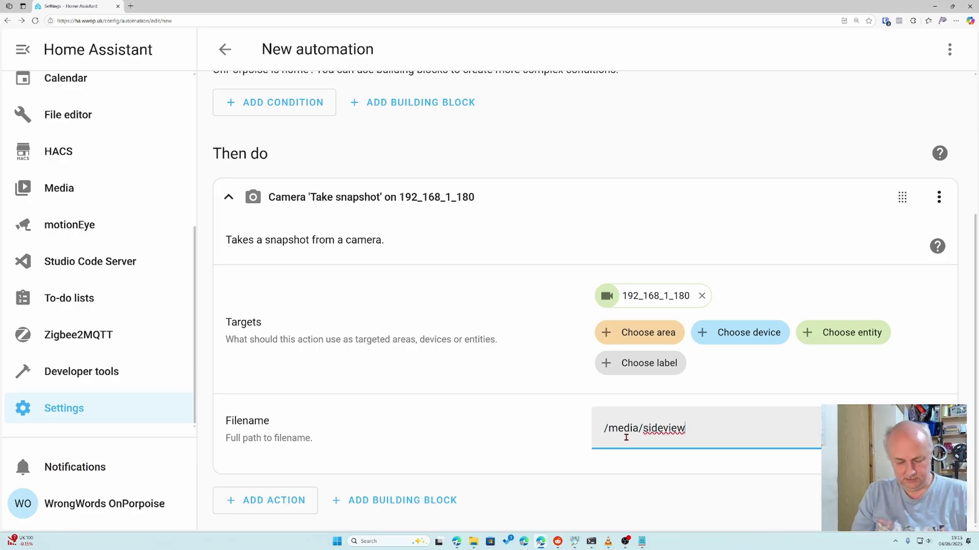
type(".jpg")
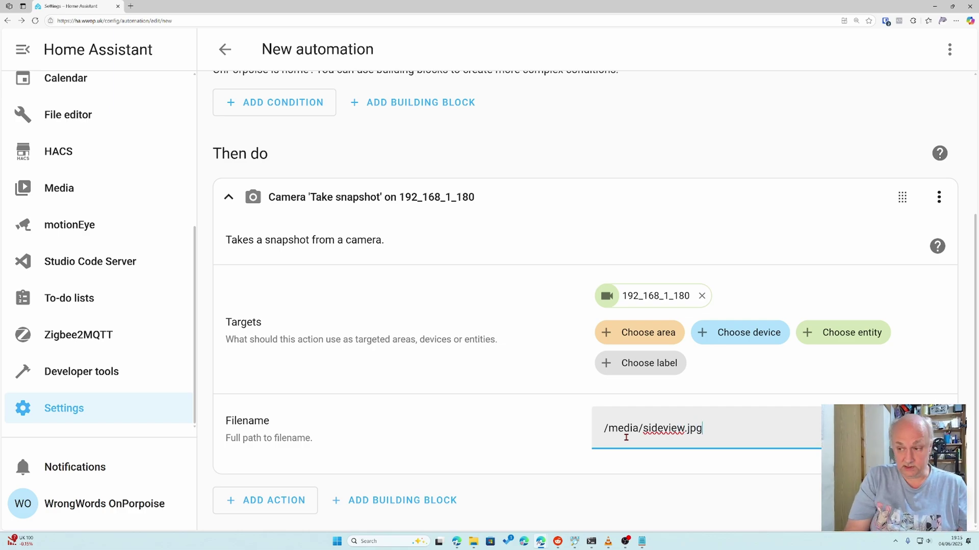
Save the new automation under the name 'playing'.
key("ctrl+s")
left_click_drag(411, 247, 322, 247)
type("playing")
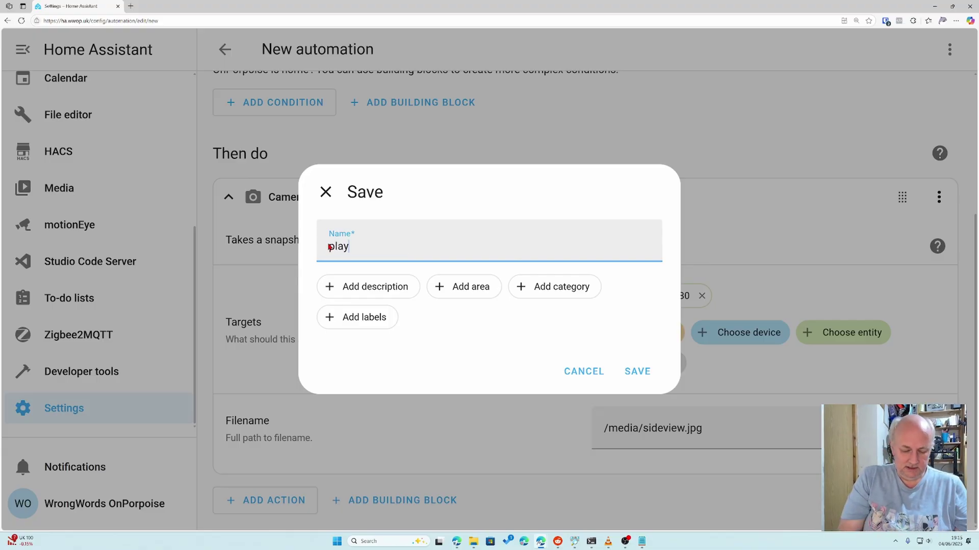
Save the 'playing' automation, run its snapshot action once, review the trace, and open Media.
left_click(644, 374)
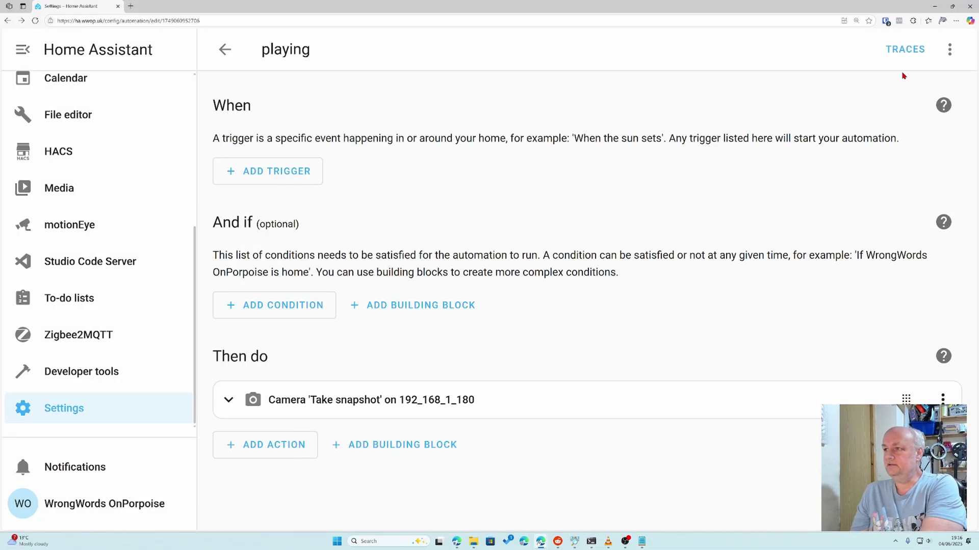
left_click(949, 49)
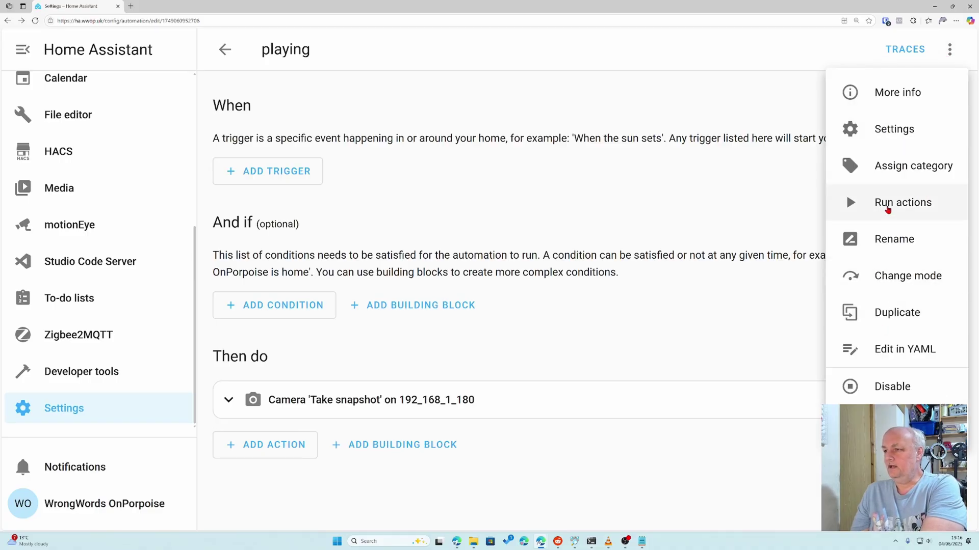
left_click(887, 206)
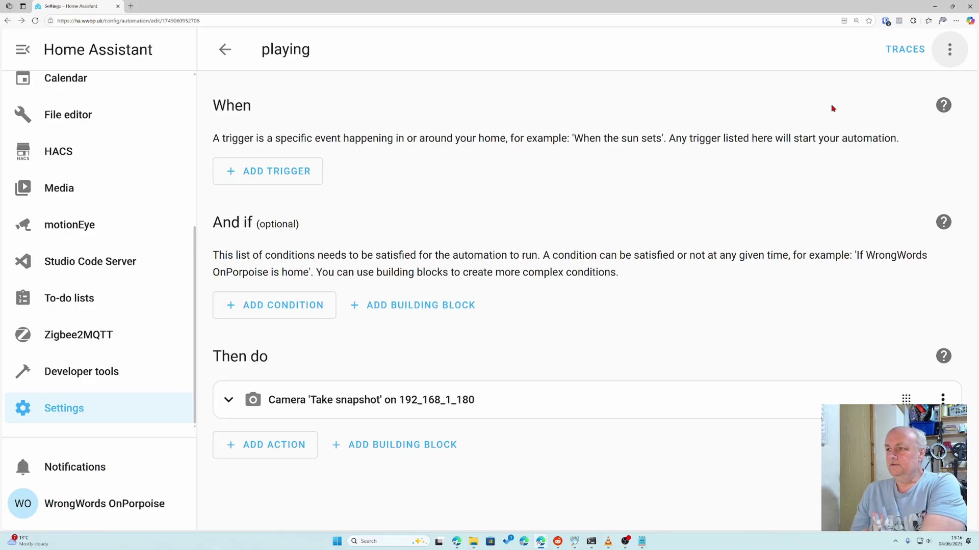
left_click(903, 50)
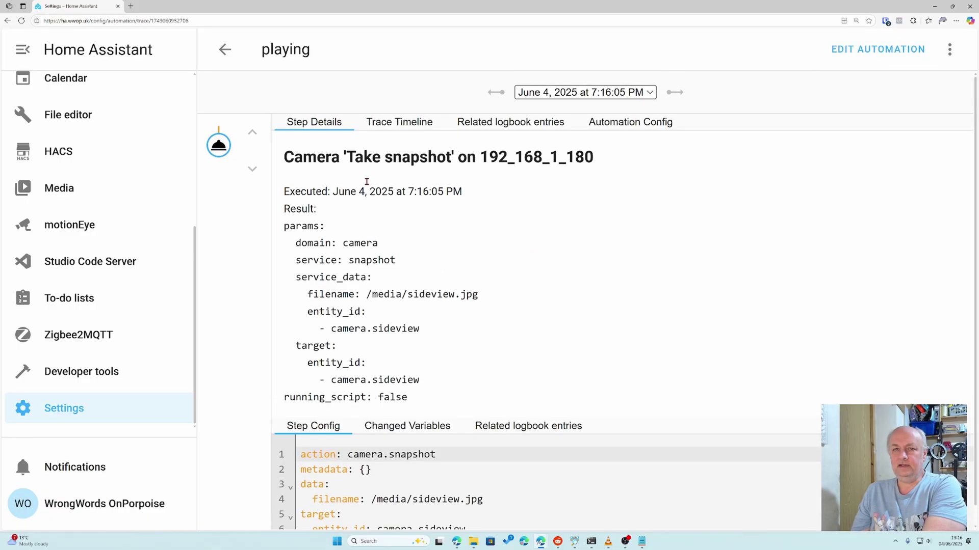
left_click(67, 198)
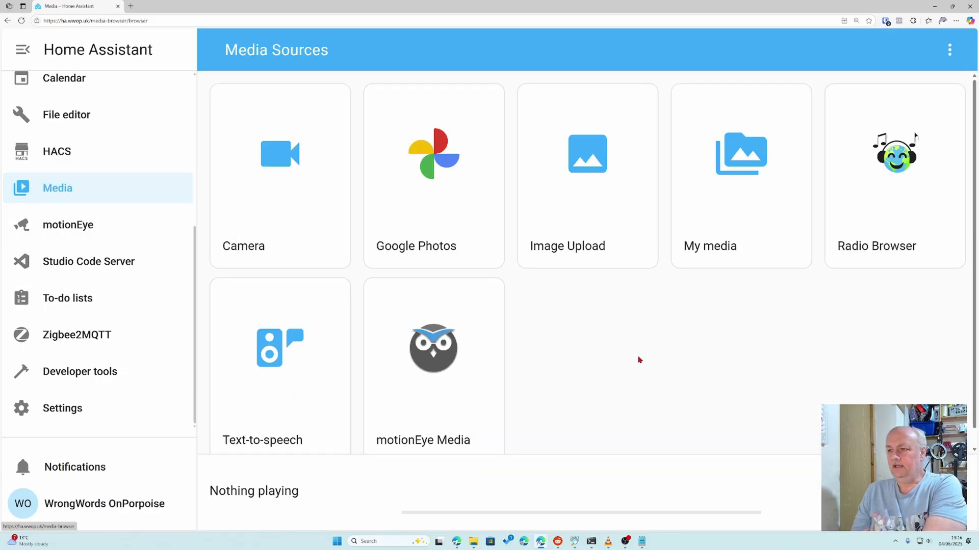
Preview the sideview.jpg snapshot in My media, then close it back to the folder list.
left_click(701, 214)
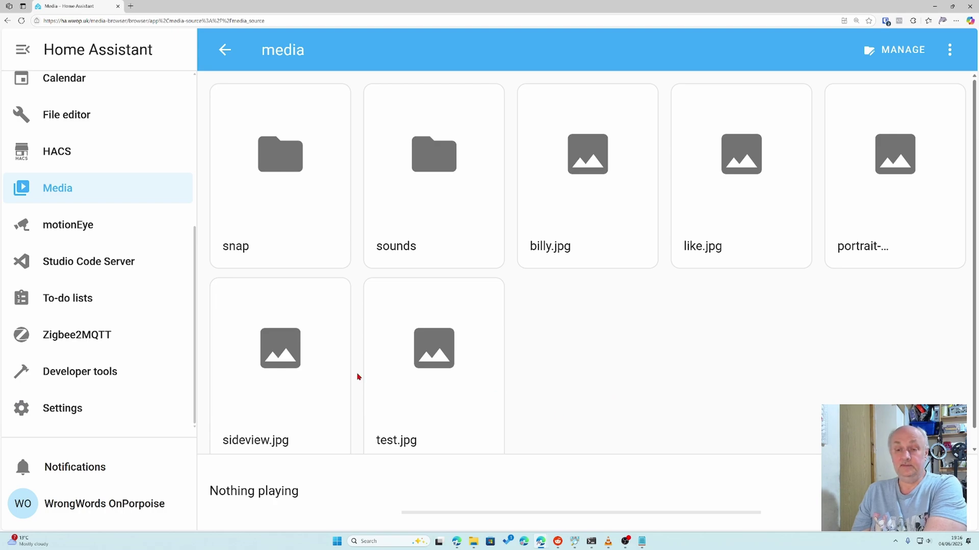
left_click(292, 375)
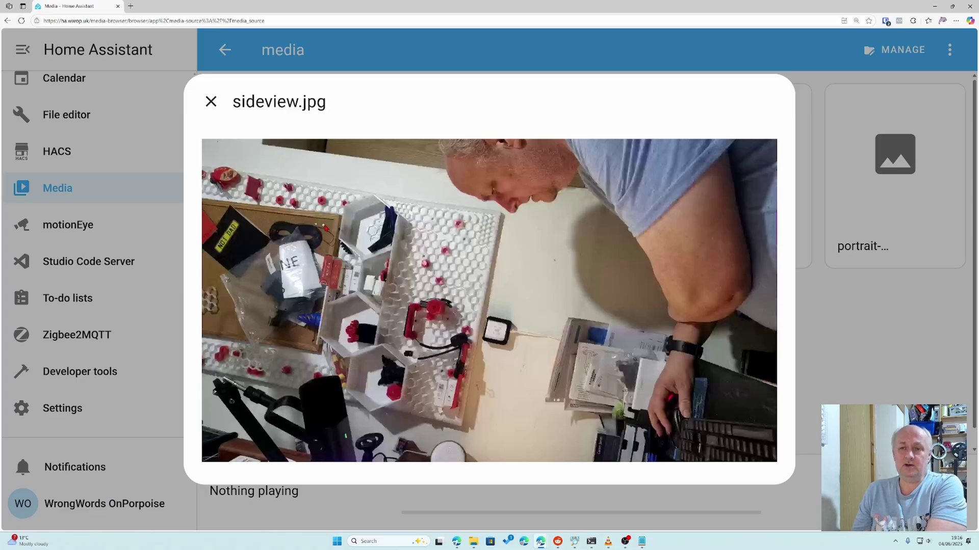
key("Escape")
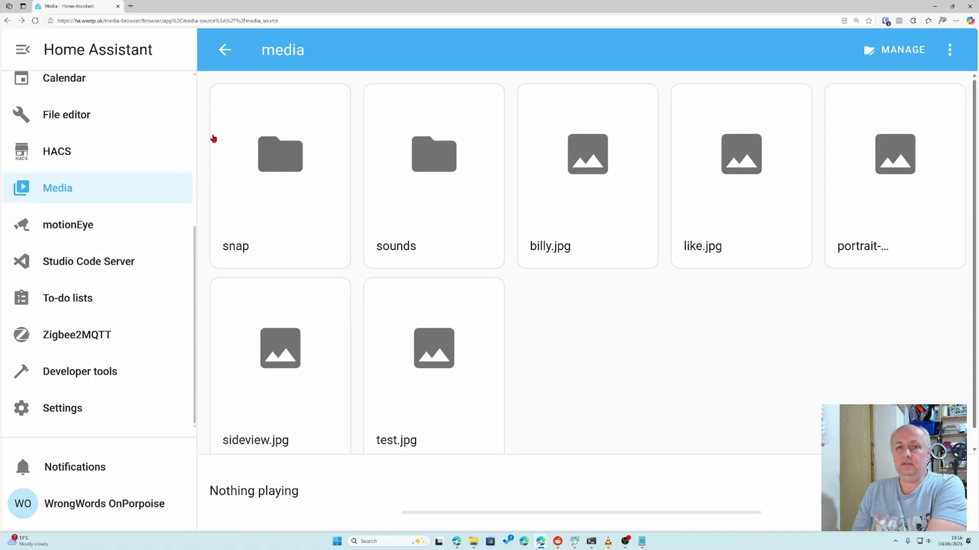
scroll(183, 159, "up", 5)
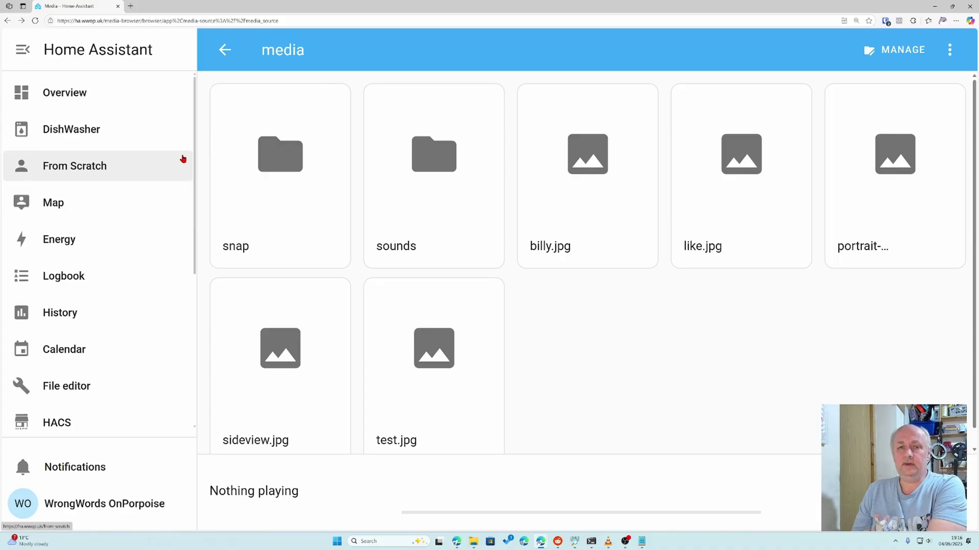
Return to the Overview dashboard with its Bathroom, Bedroom, Entrance, Living Room and Kitchen cards.
left_click(94, 100)
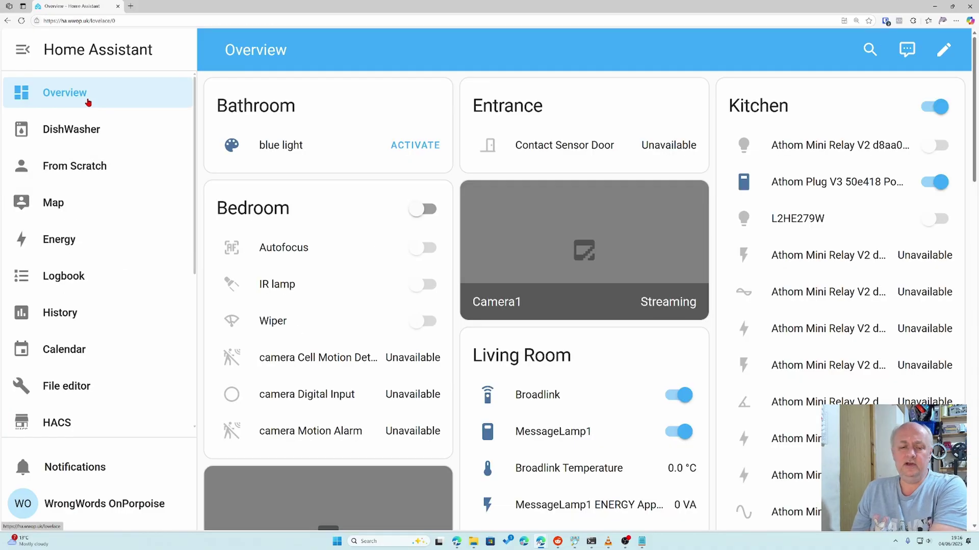